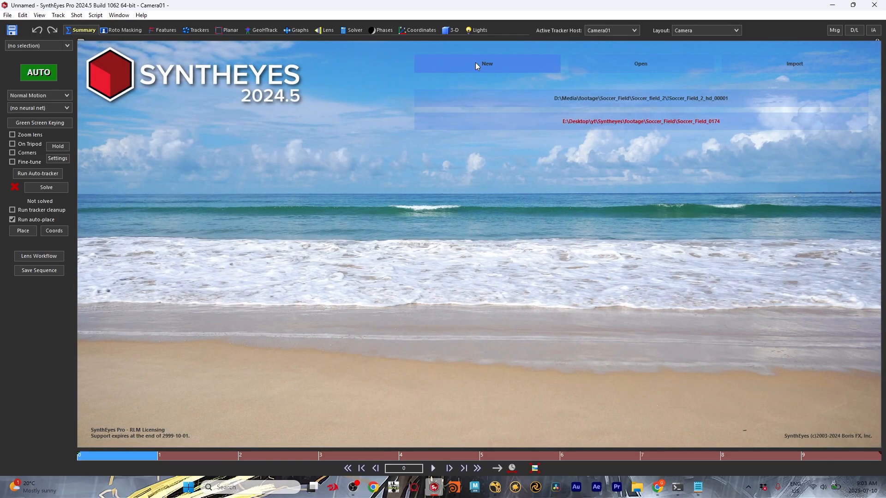
Step: Create a new scene from the Bridge_0001 image sequence, keeping the shot settings at 24 fps and 8 bit
click(480, 69)
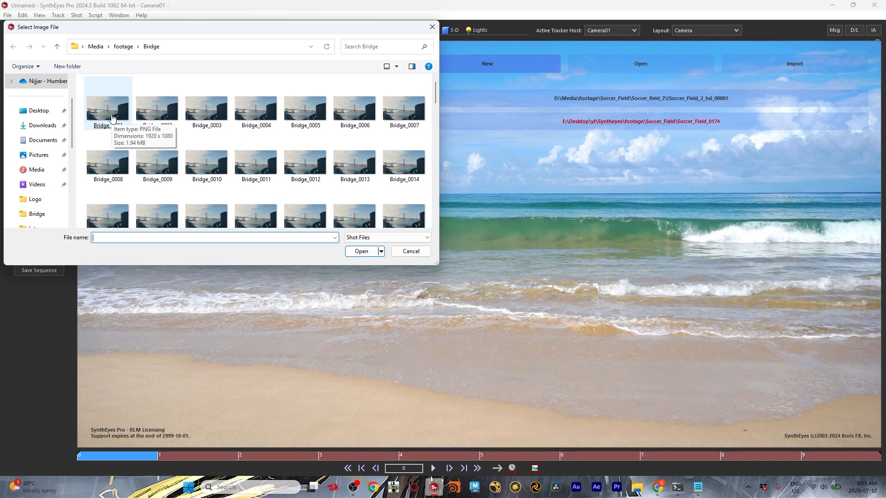
double_click(112, 117)
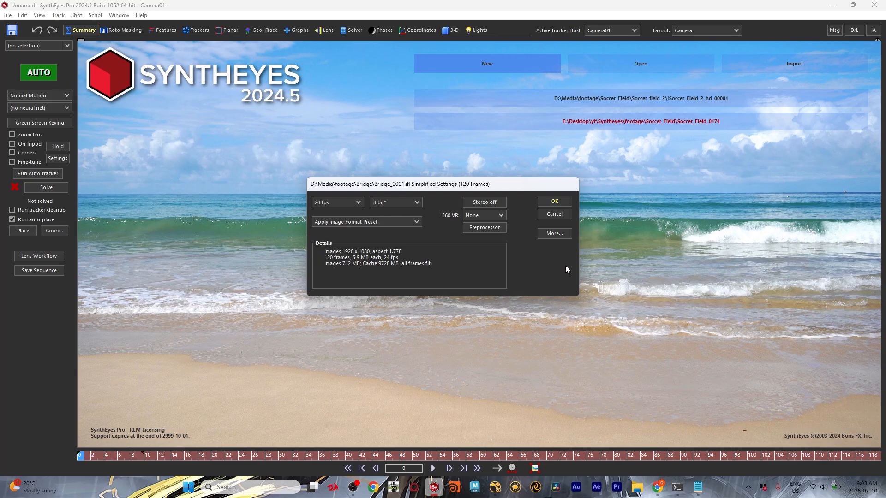
click(342, 206)
click(342, 206)
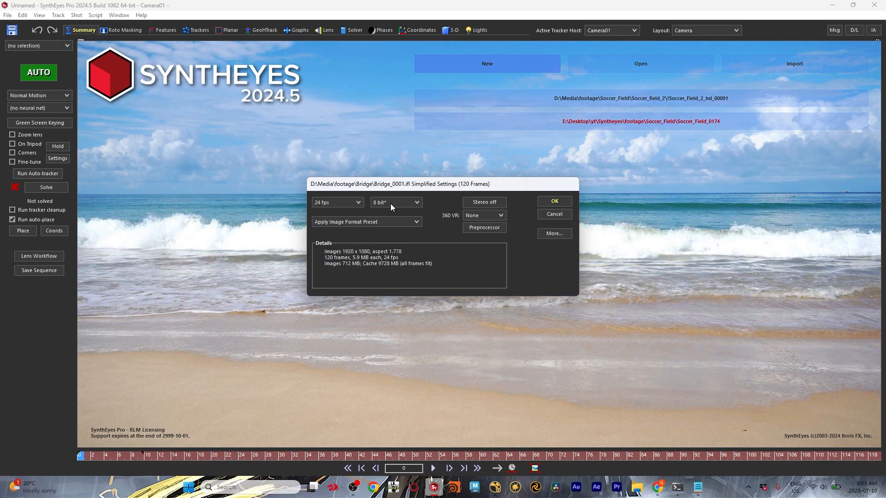
click(553, 202)
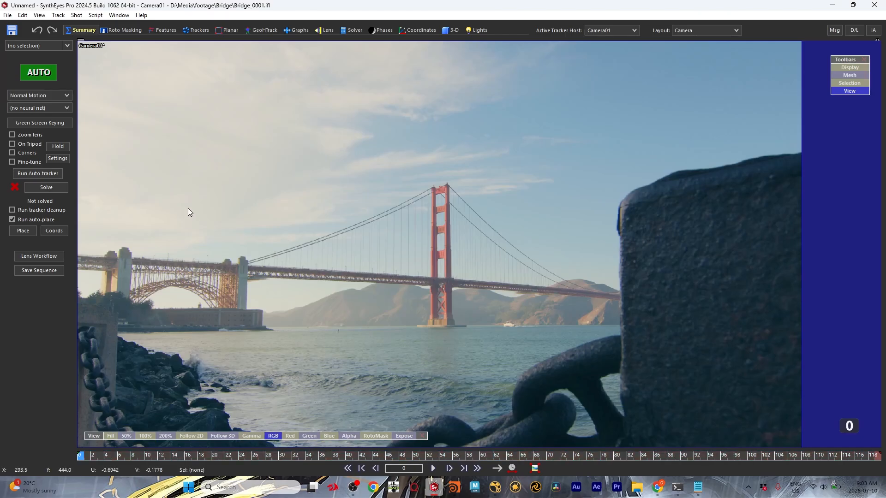
Step: Run the auto-tracker on the bridge shot and play back the footage from the first frame
click(434, 470)
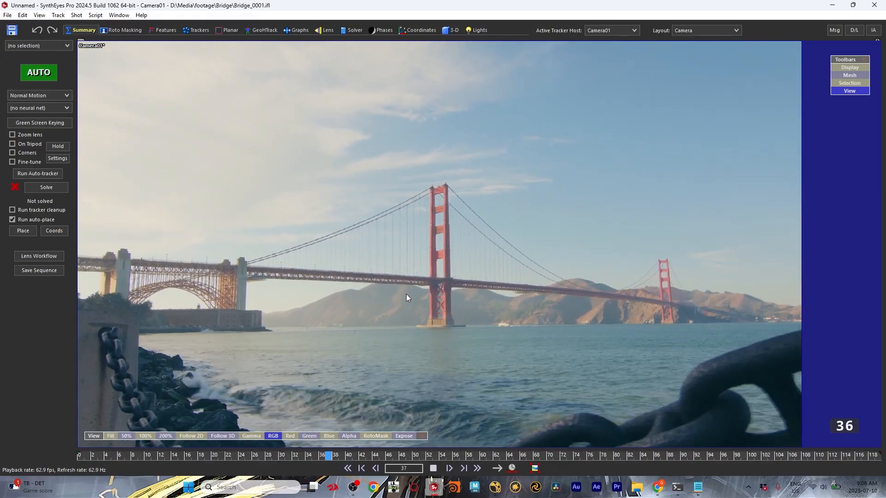
click(39, 15)
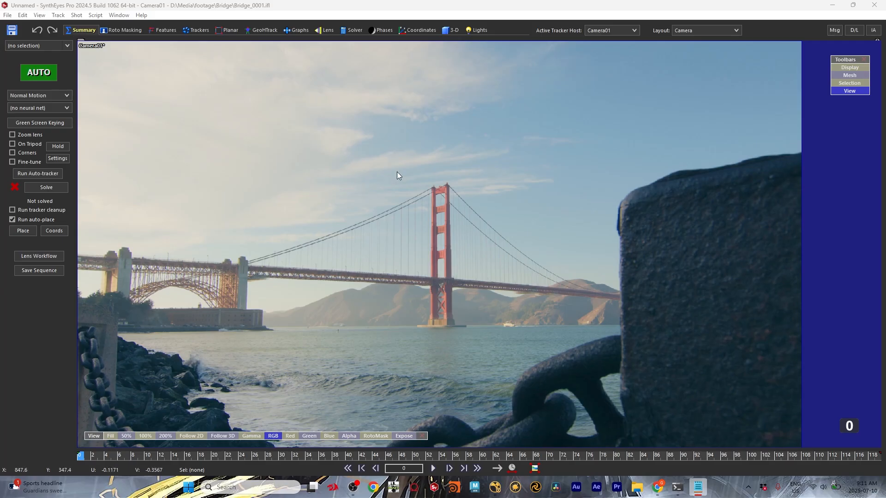
click(38, 174)
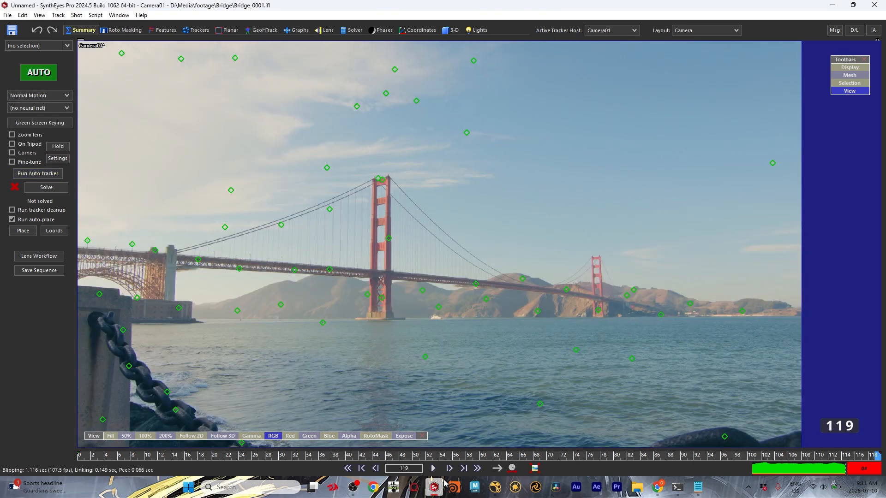
click(348, 468)
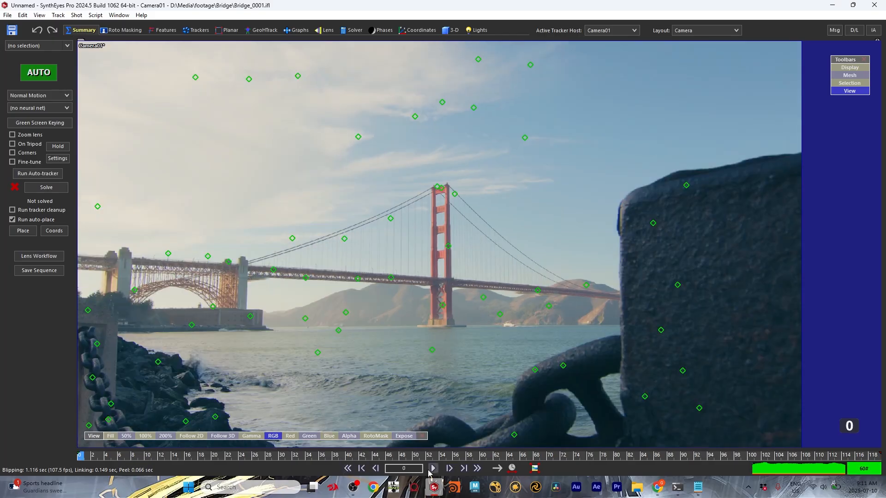
click(432, 469)
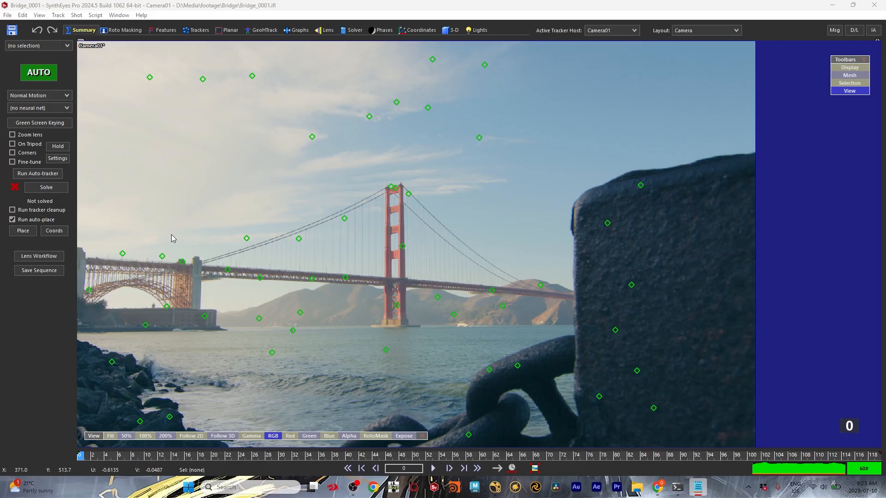
Step: Start solving the camera from the automatic trackers and play back the shot
click(46, 187)
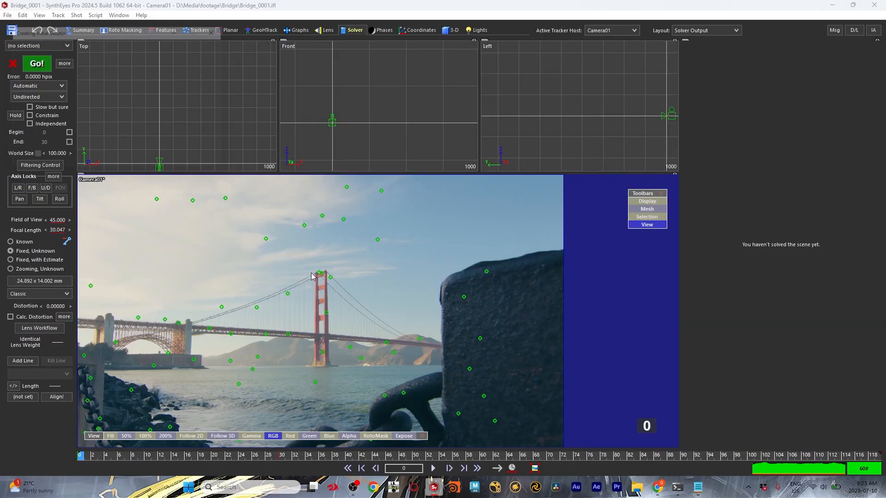
click(432, 469)
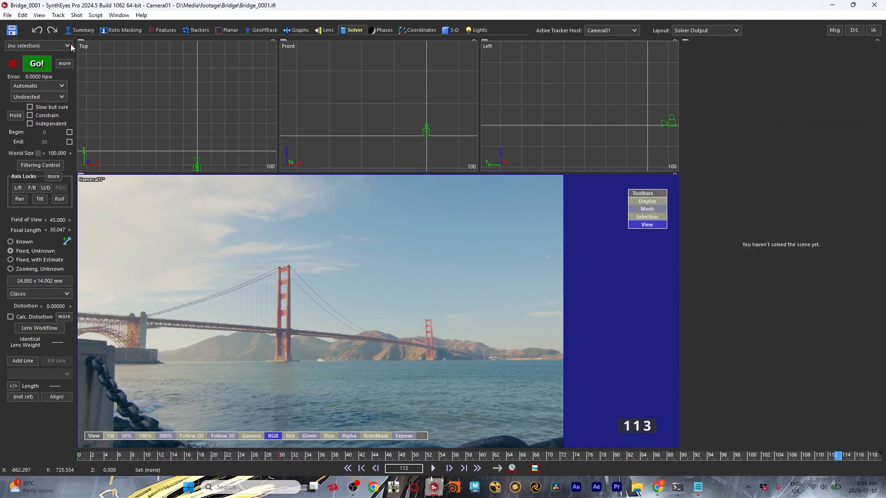
Step: Place five manual trackers at frame 113: above the main tower, on both sides of it, on the deck and in the sky
click(83, 30)
click(197, 30)
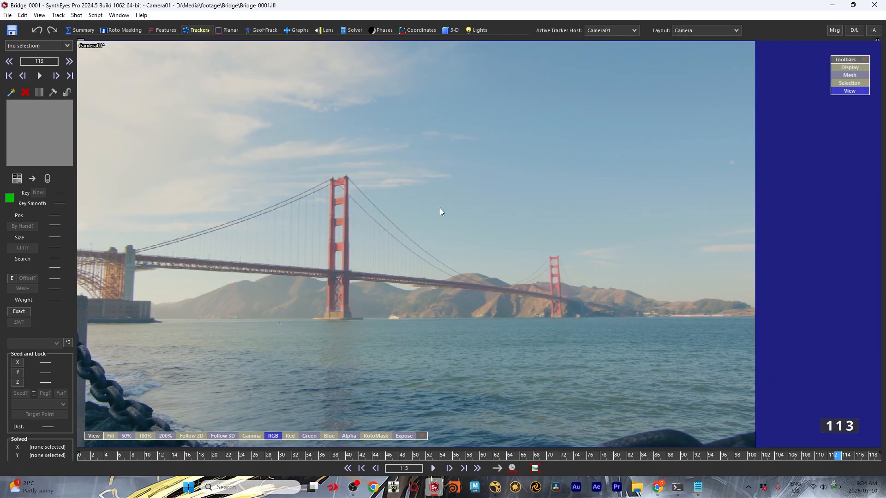
click(340, 169)
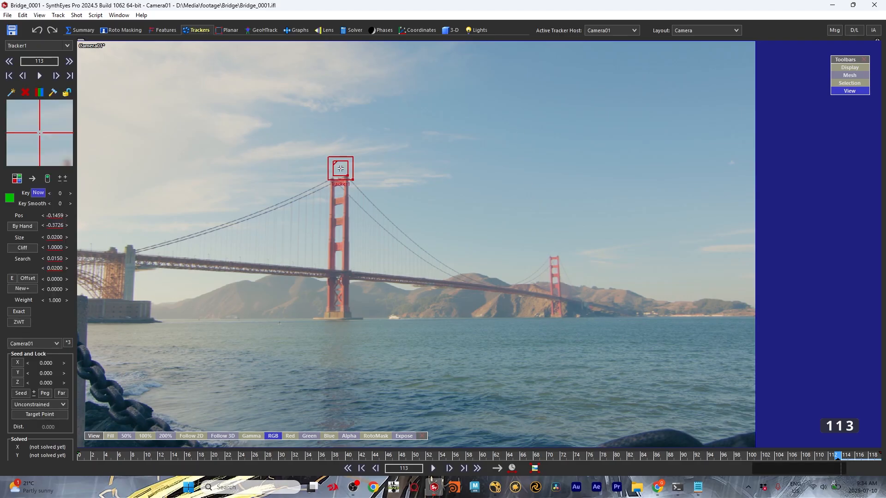
click(360, 235)
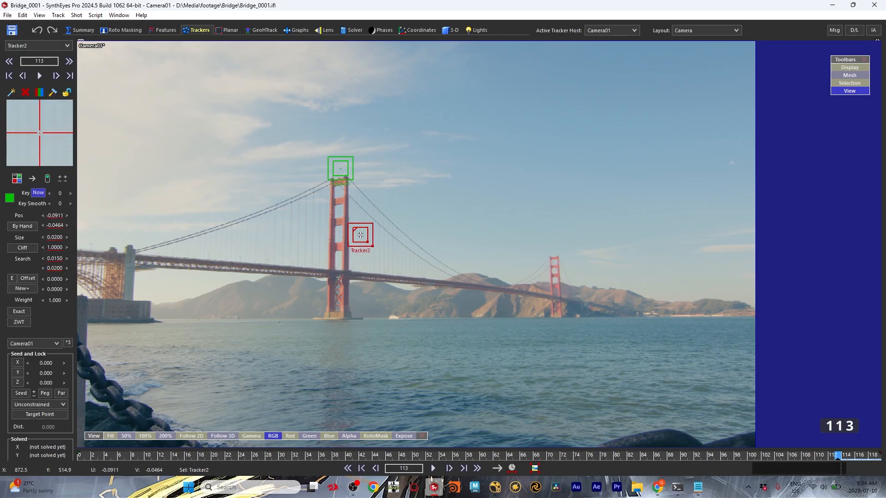
click(463, 201)
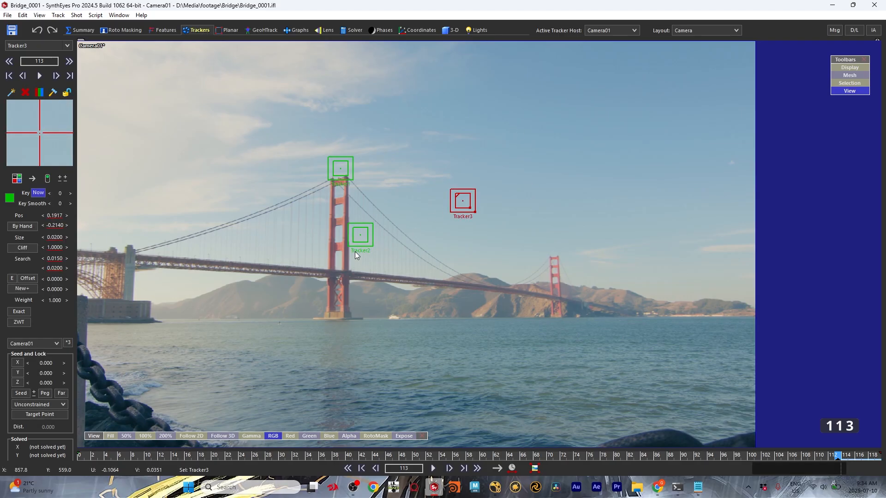
click(385, 275)
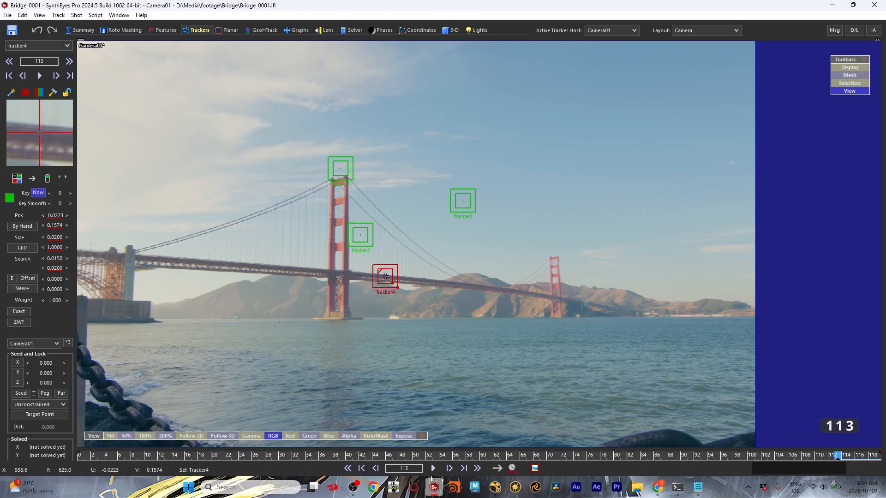
click(296, 221)
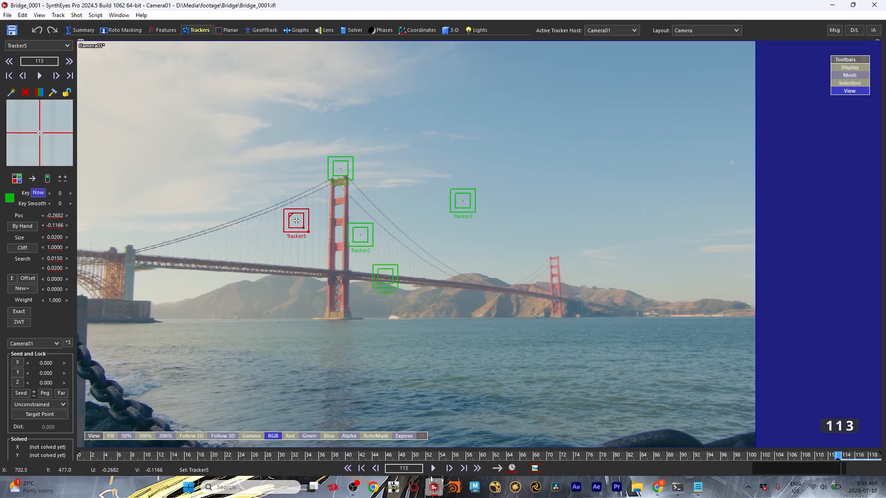
Step: Add six more trackers over the cables and sky to the right of the main bridge tower
scroll(334, 184, up, 2)
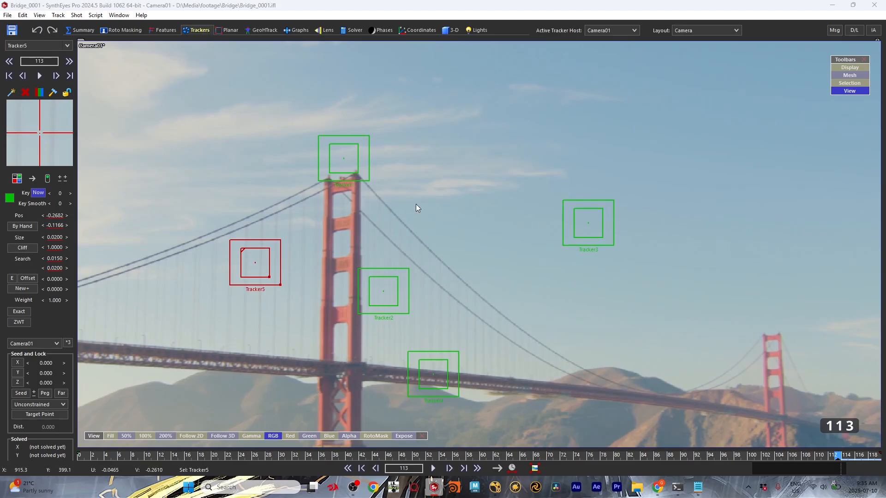
click(416, 204)
click(486, 221)
click(469, 295)
click(632, 307)
click(712, 172)
click(514, 108)
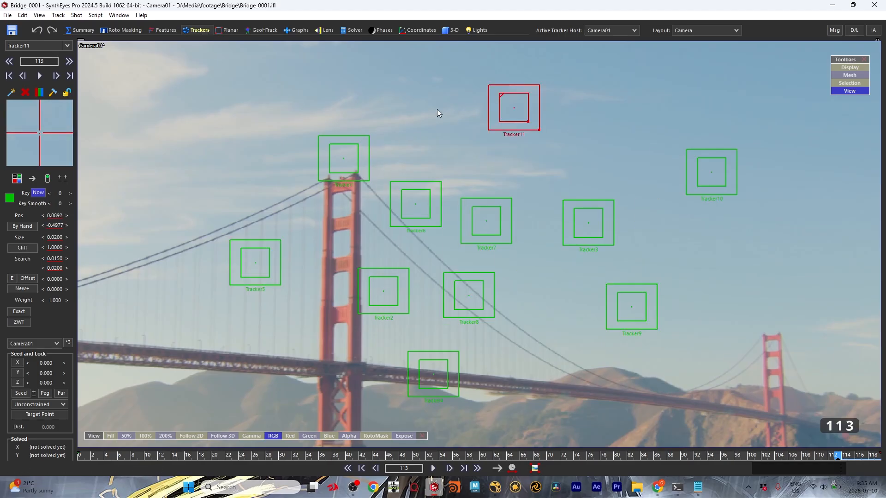
Step: Add five trackers in the sky left of the main tower, over the left deck and on the tower at deck level
click(307, 109)
click(222, 157)
click(186, 211)
click(156, 339)
click(338, 384)
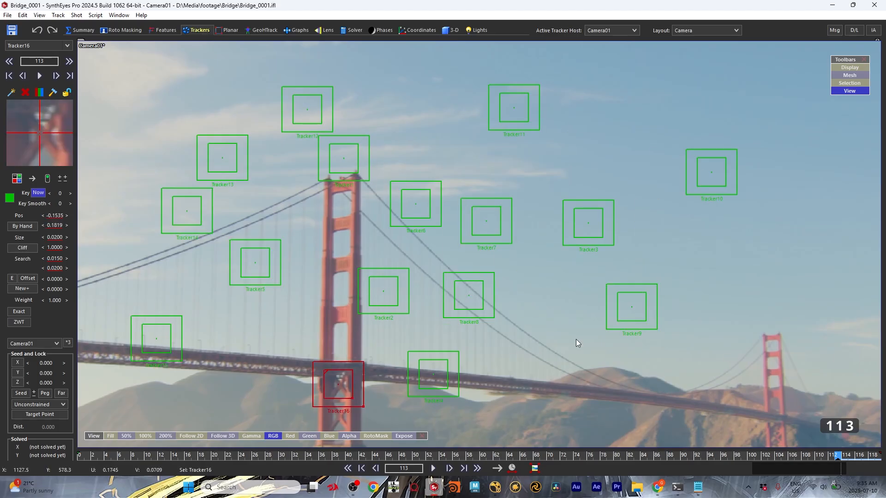
Step: Add five trackers over the hills, deck and sky around the distant bridge tower
click(576, 339)
click(713, 352)
click(803, 362)
click(755, 412)
click(741, 280)
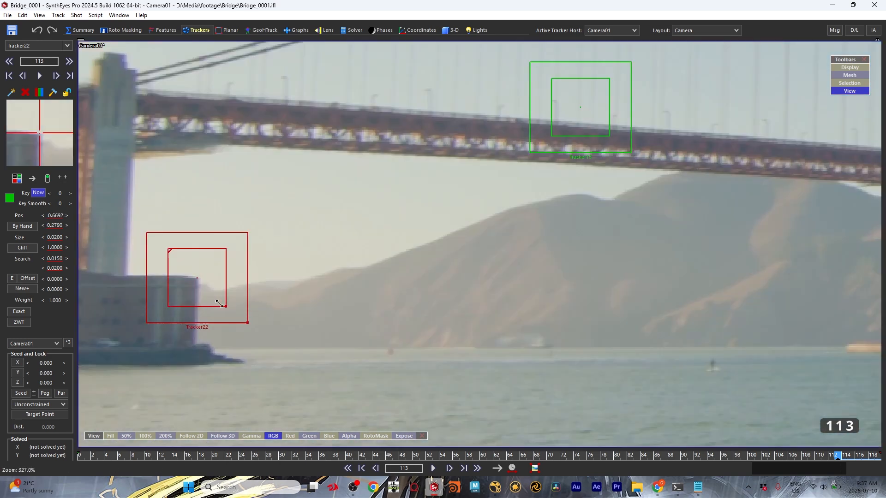
Step: Fine-tune the position of Tracker22 so its centre sits exactly on the upper corner of the fort
scroll(182, 289, up, 2)
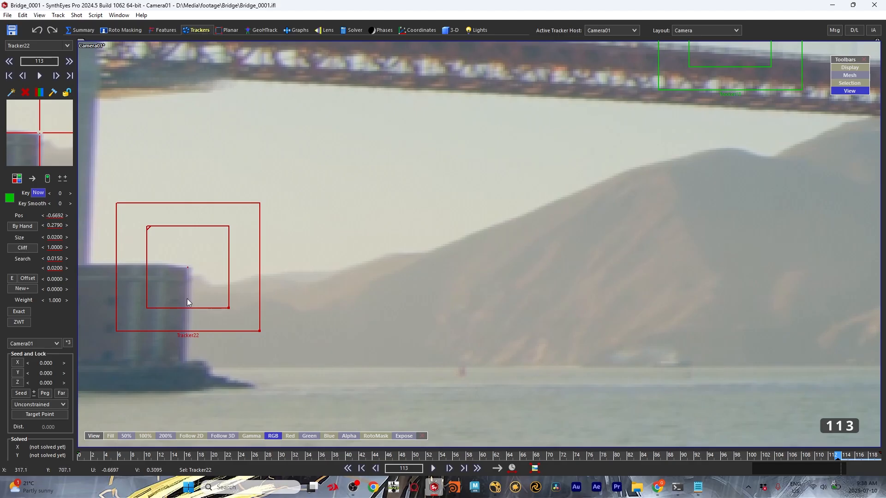
drag(187, 267, 188, 267)
scroll(241, 259, down, 2)
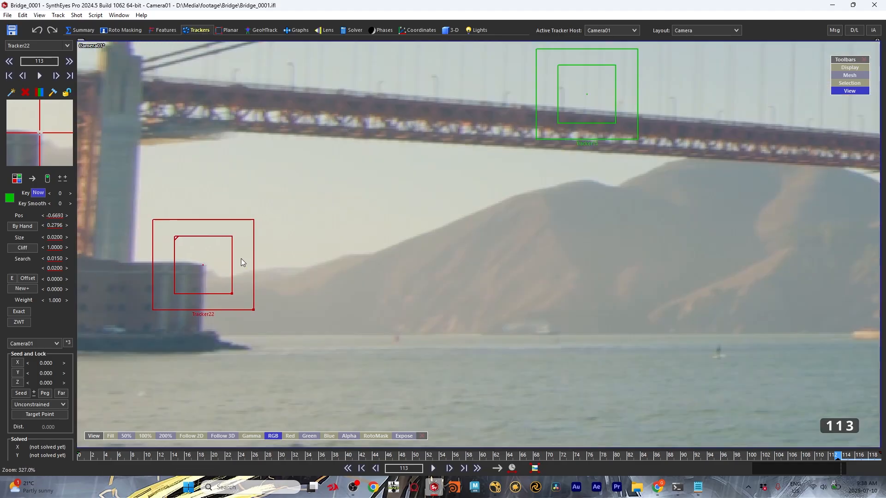
scroll(226, 265, down, 1)
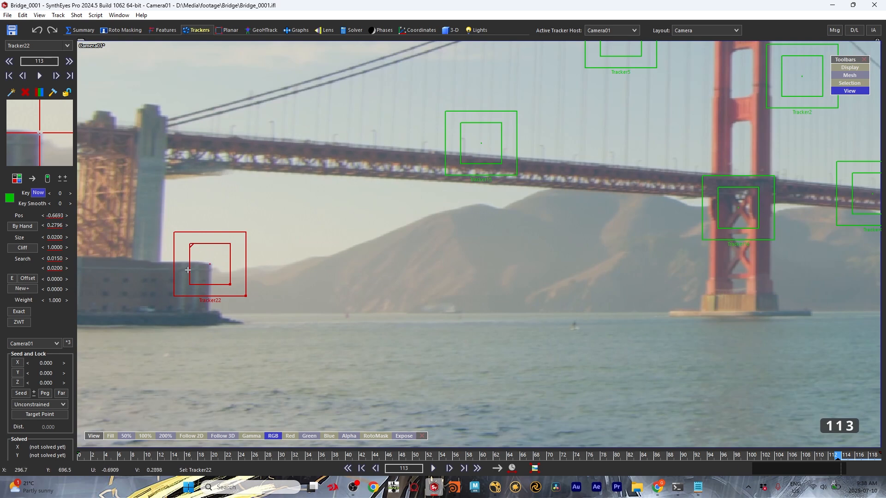
Step: Enlarge the search area of Tracker22 to about 0.021 horizontally and 0.069 vertically
scroll(214, 281, up, 1)
mouse_move(259, 303)
mouse_down()
mouse_move(274, 305)
mouse_move(269, 297)
mouse_up()
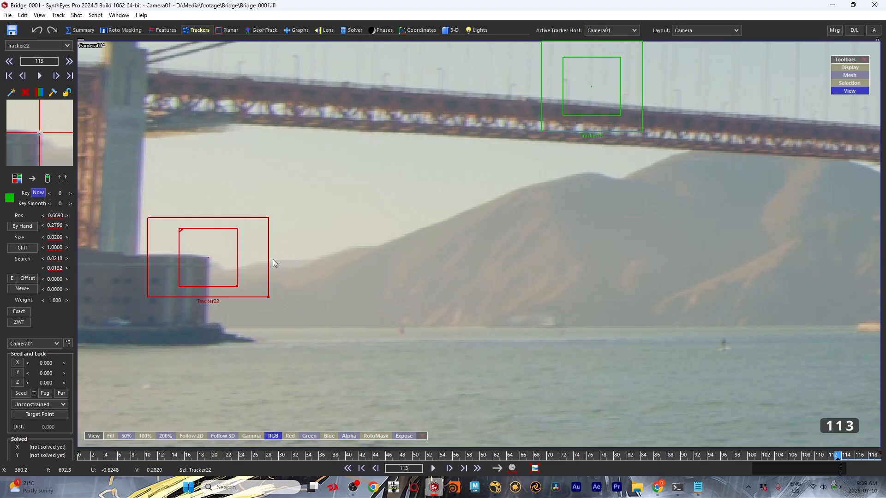
drag(263, 297, 268, 343)
scroll(196, 268, up, 2)
scroll(196, 268, up, 1)
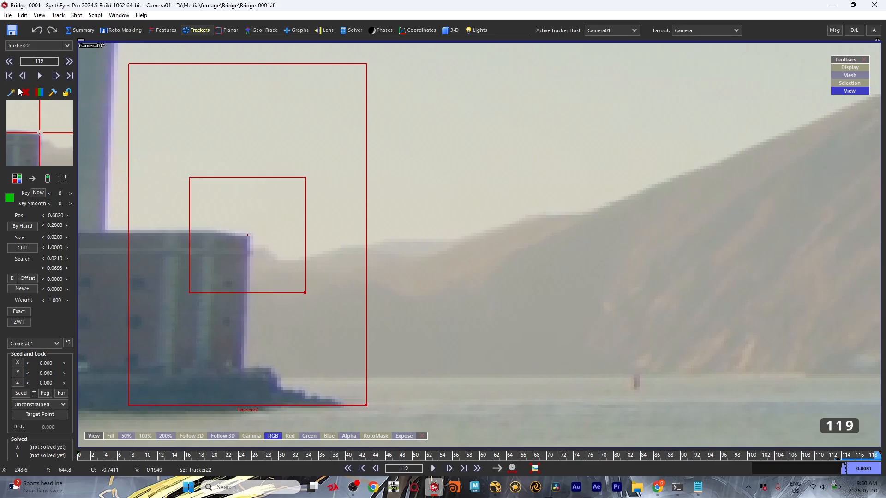
Step: Check the tracker list and jump the playhead to the first frame, the last frame and frame 50
click(37, 46)
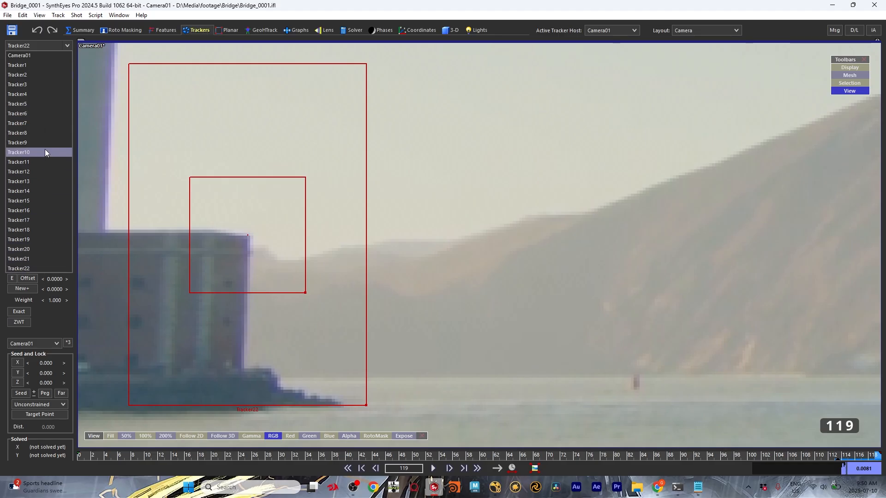
click(28, 46)
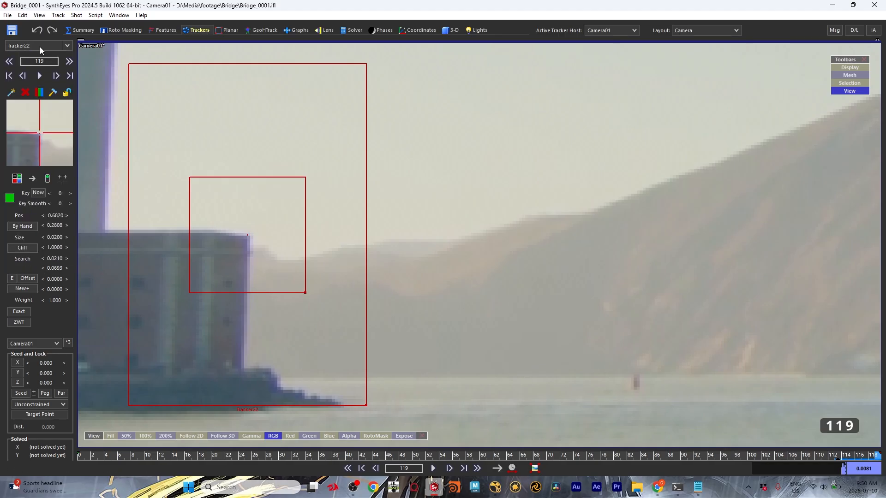
click(8, 61)
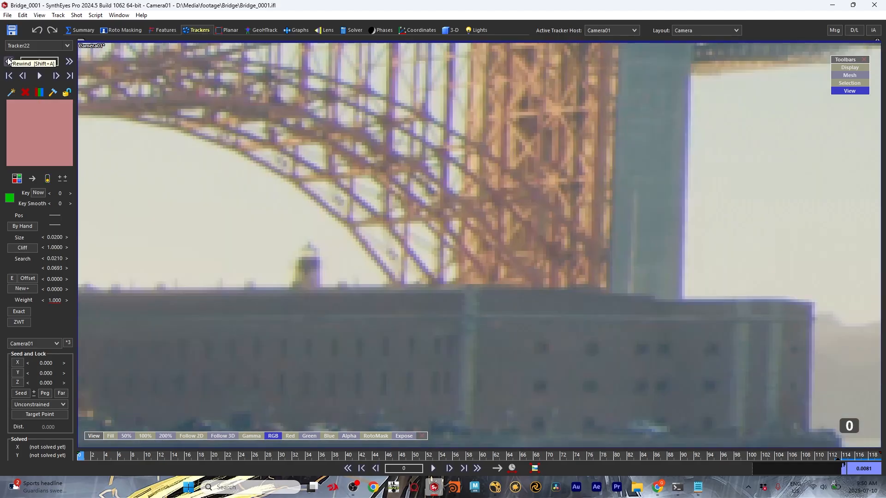
click(69, 61)
double_click(48, 59)
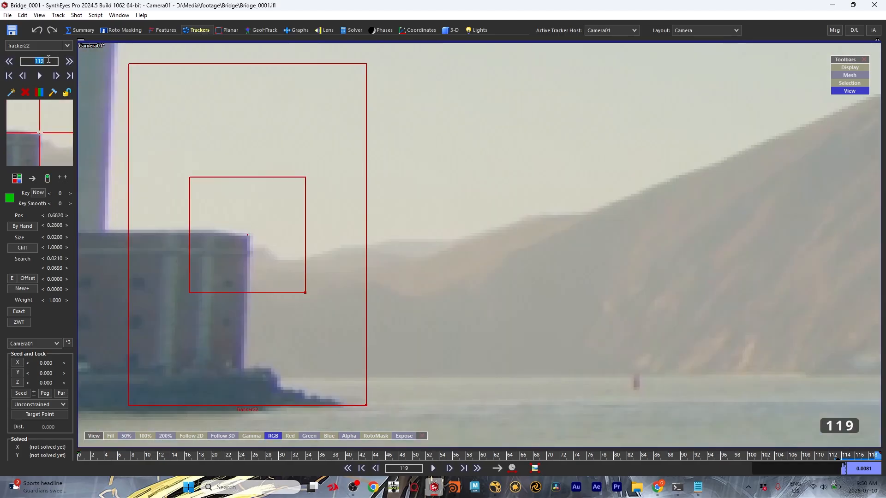
text(50)
key(Return)
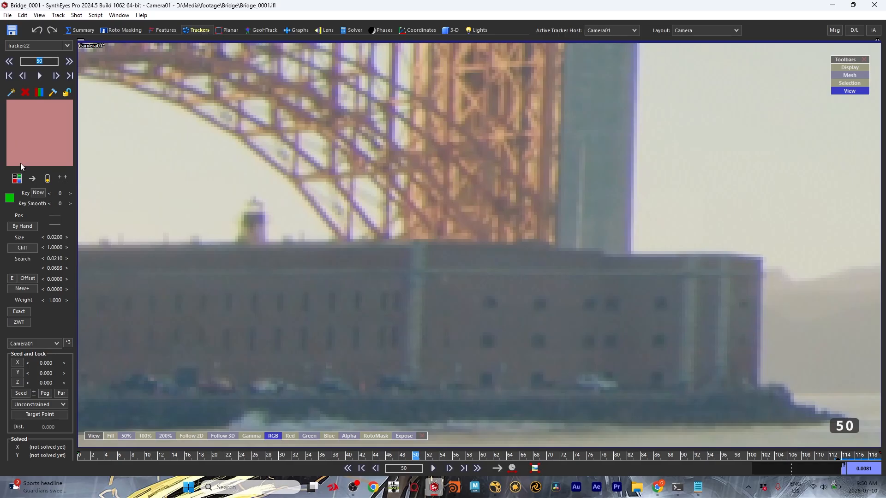
Step: Go back to the start of the shot, play it briefly and advance to the tracker's key at frame 113
click(8, 77)
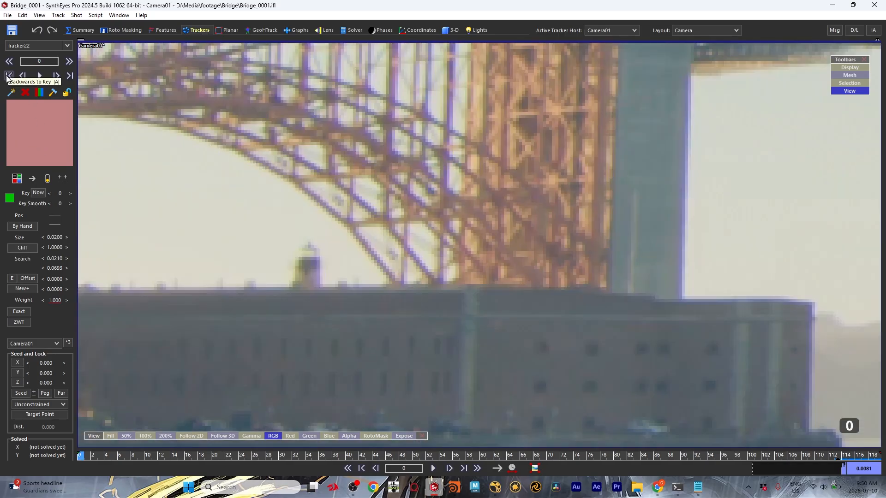
click(39, 75)
click(39, 76)
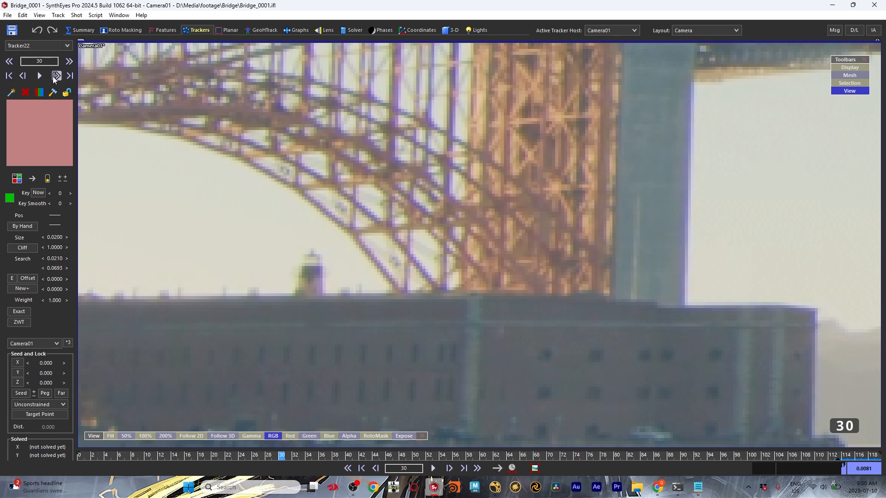
click(68, 75)
click(66, 77)
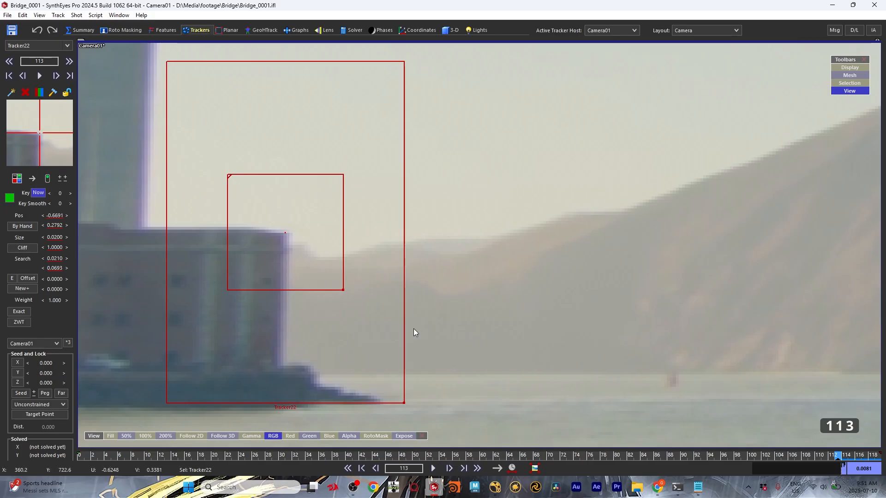
Step: Step one frame back and forth around frame 113 to check how Tracker22 follows the fort's corner
key(Left)
key(Right)
key(Left)
key(Right)
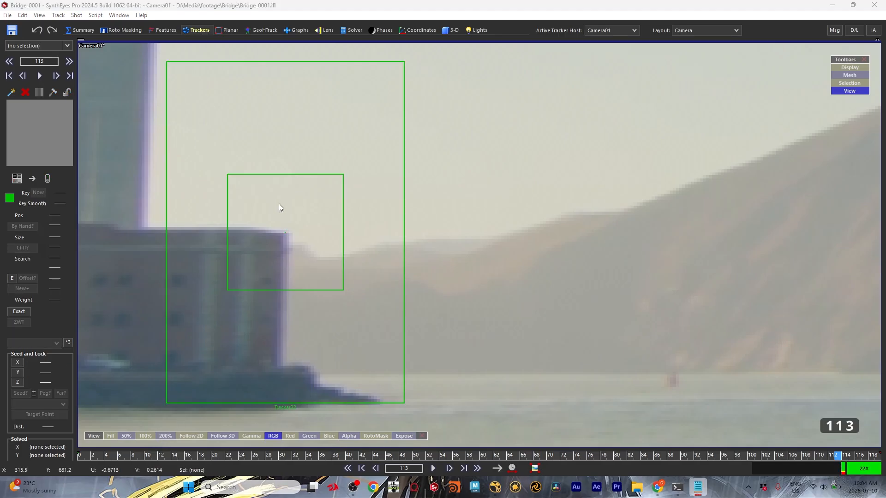
Step: Place five new trackers on frame 113, spread over the sky, the hills and the area just above the water
click(13, 91)
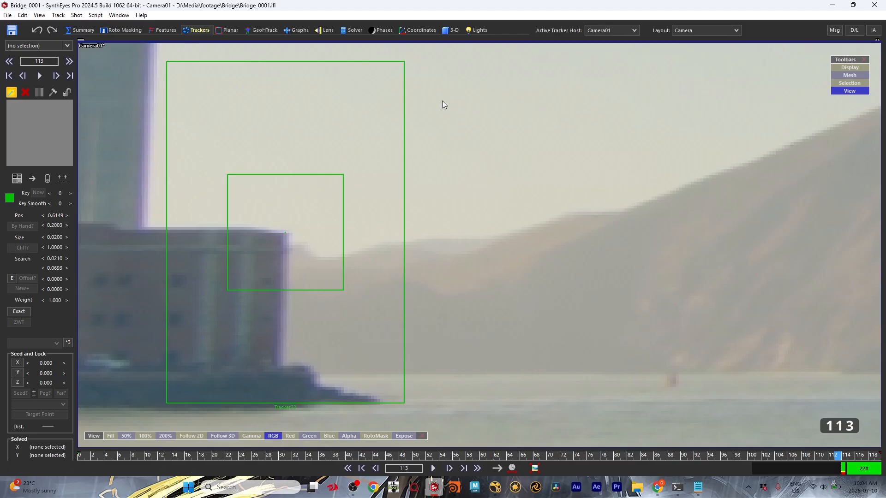
click(418, 58)
click(646, 150)
click(791, 122)
click(463, 314)
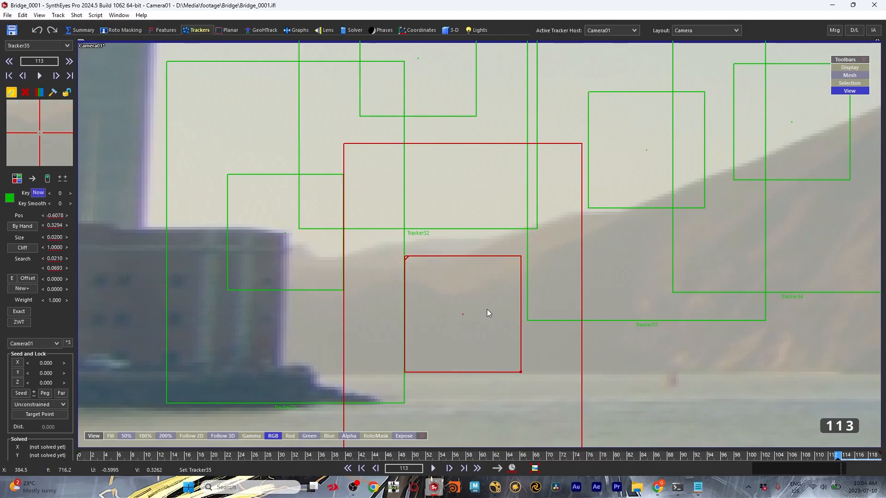
click(620, 345)
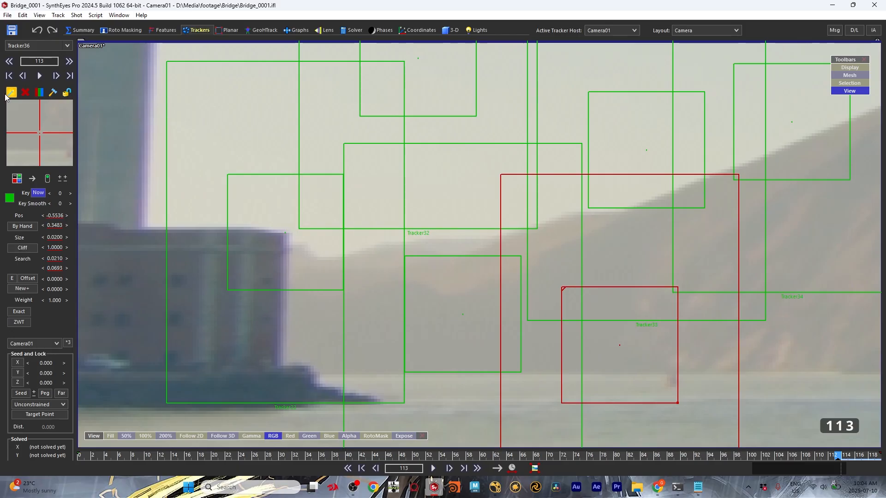
click(23, 94)
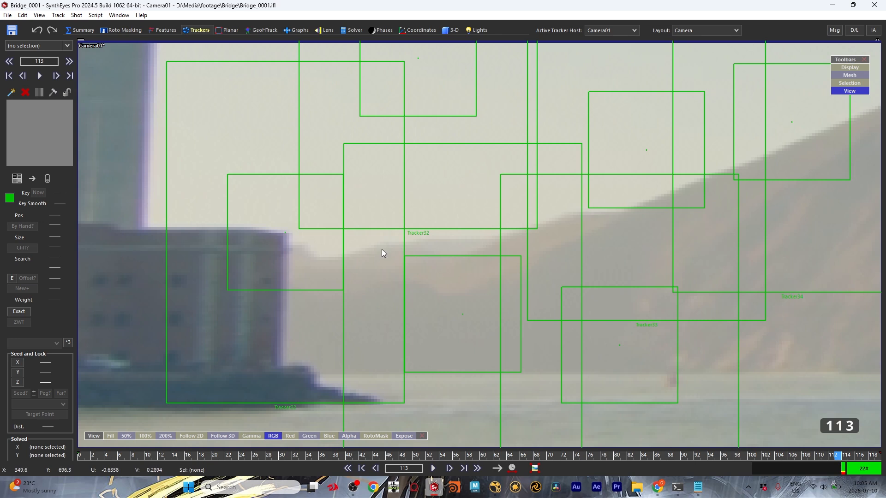
Step: Delete the five trackers just added over the sky and hills, keeping Tracker22
click(451, 308)
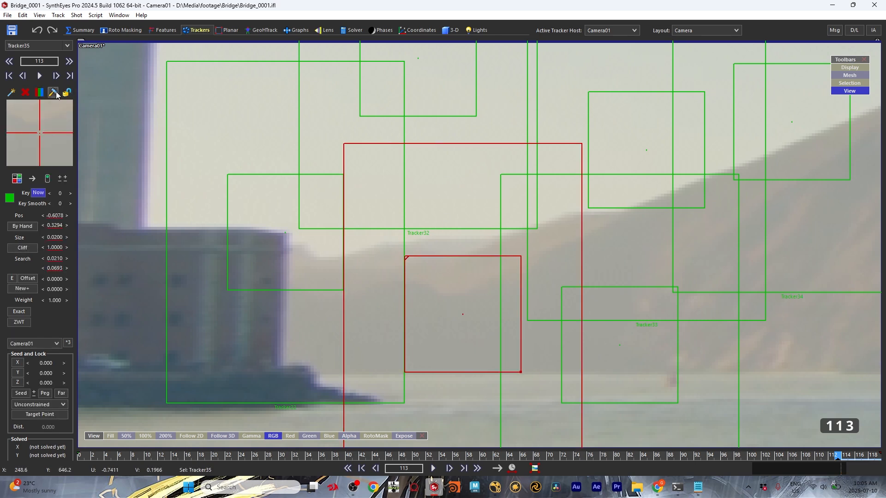
click(25, 92)
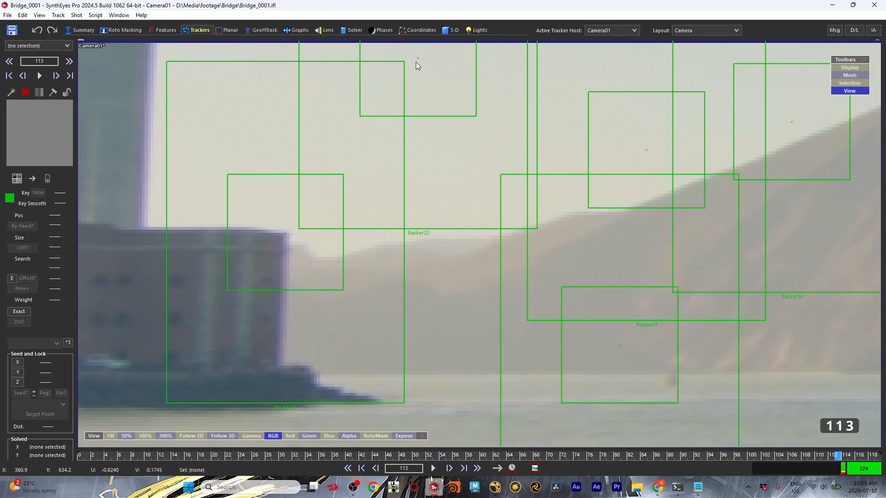
click(417, 64)
key(Delete)
click(646, 150)
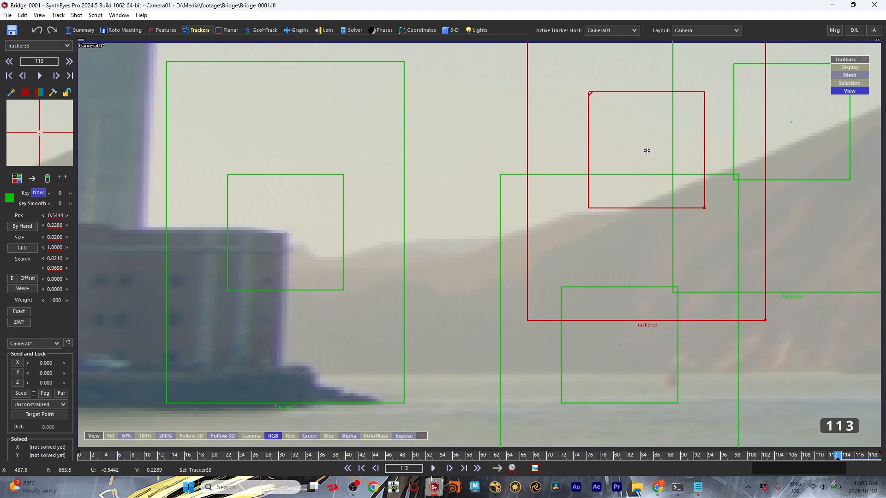
key(Delete)
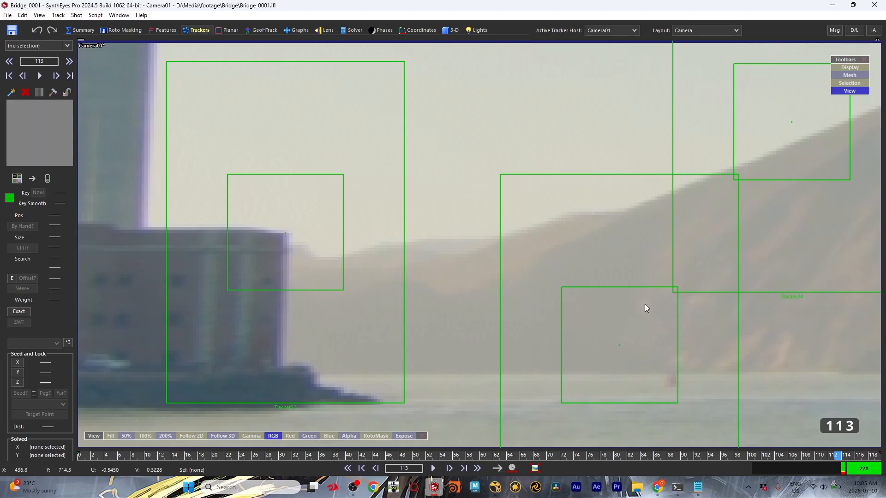
click(620, 344)
key(Delete)
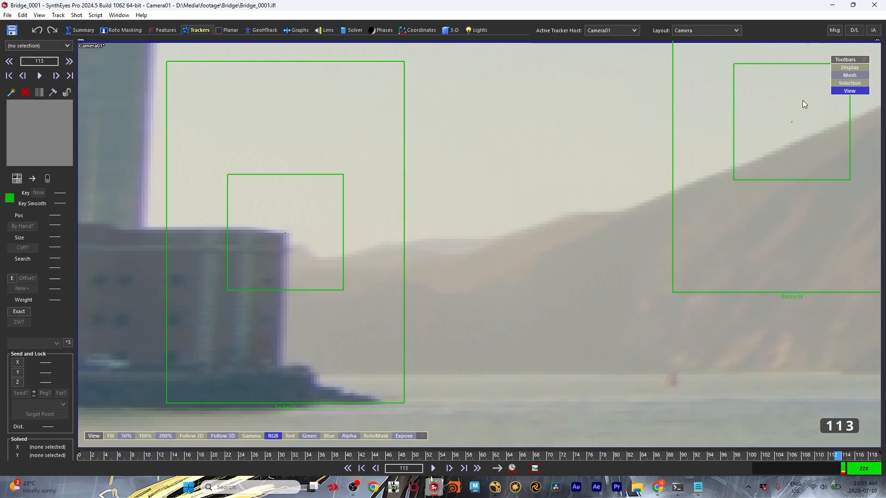
click(791, 123)
key(Delete)
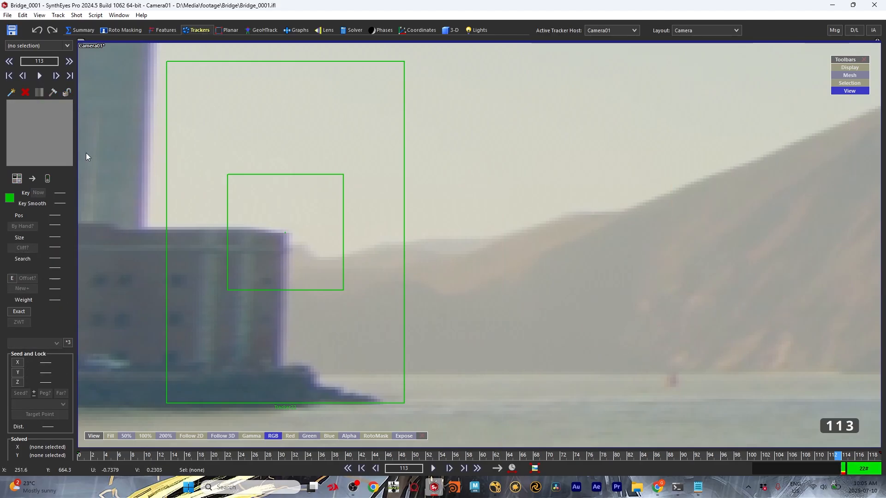
Step: Set Tracker22 to track on the red channel only
click(306, 231)
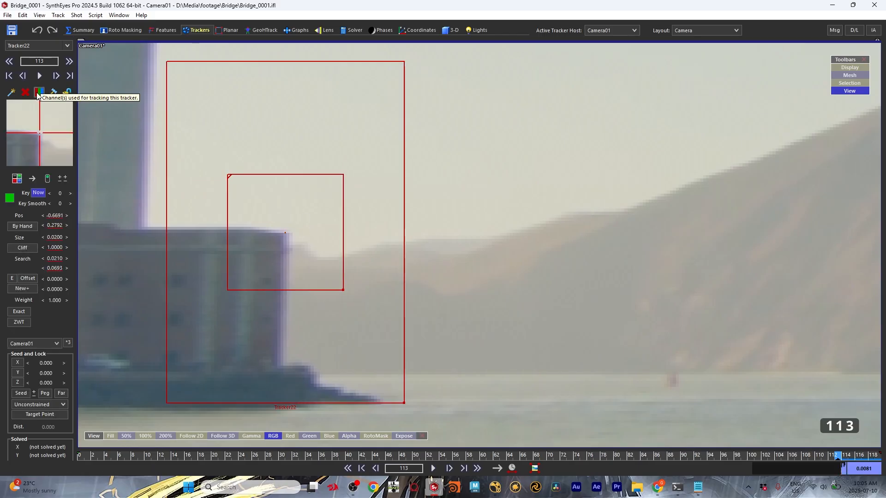
click(38, 94)
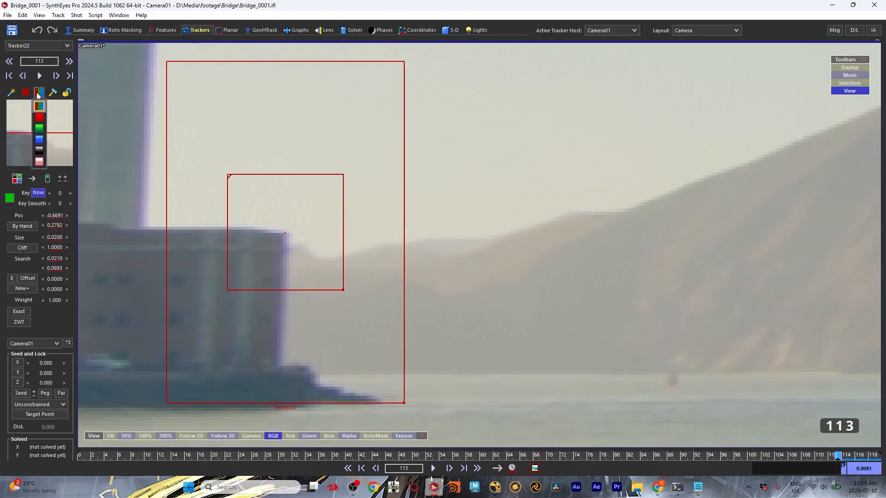
click(39, 118)
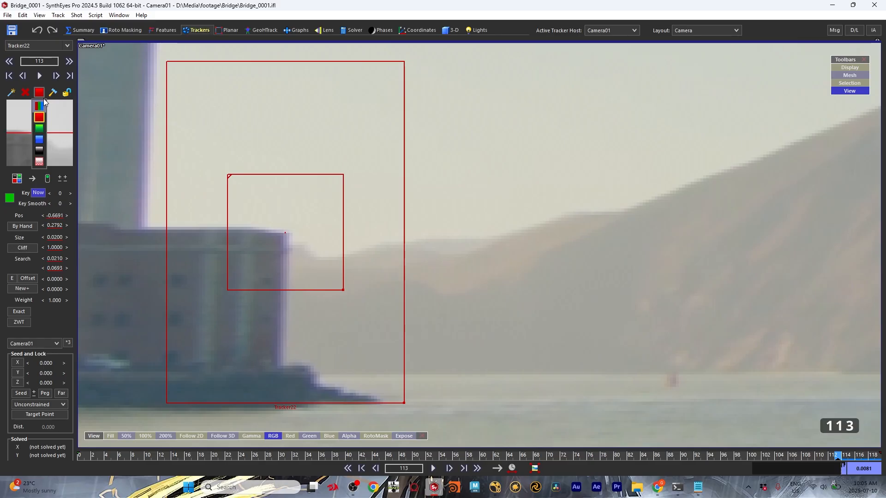
Step: Compare the footage's red, green, blue and alpha channels in the camera view, and return the display to RGB
click(287, 437)
click(329, 436)
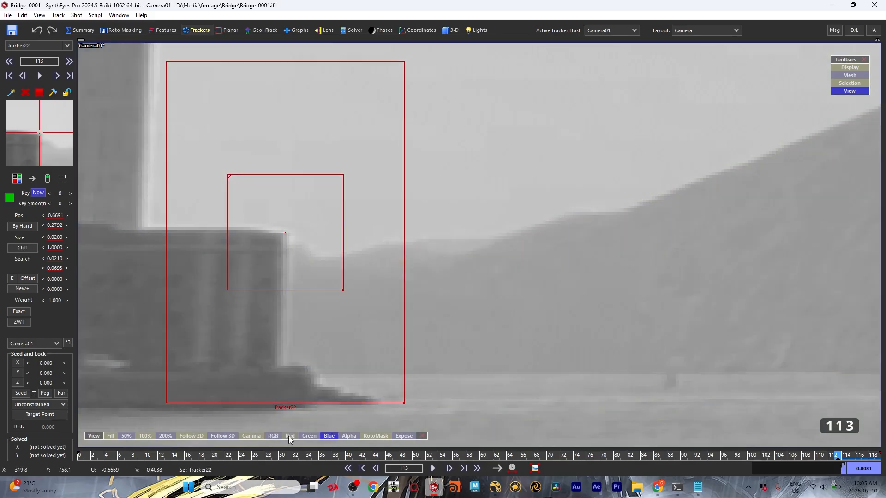
click(292, 435)
click(313, 436)
click(331, 435)
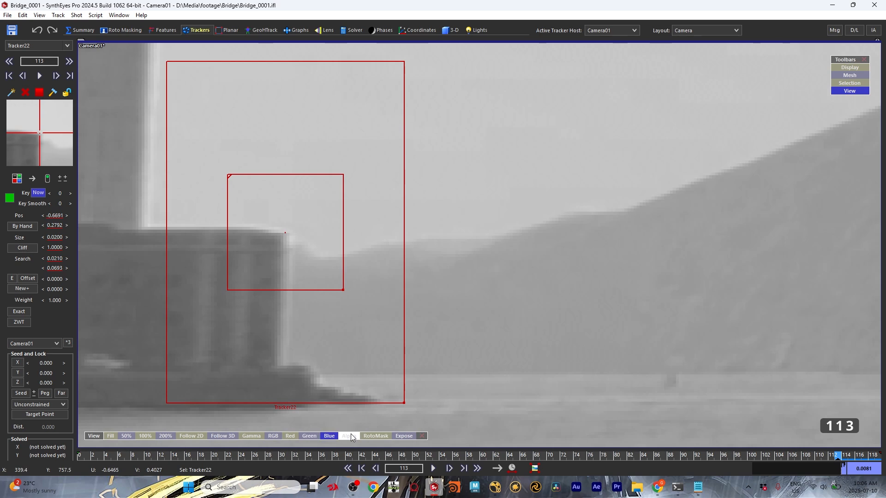
click(351, 435)
click(309, 436)
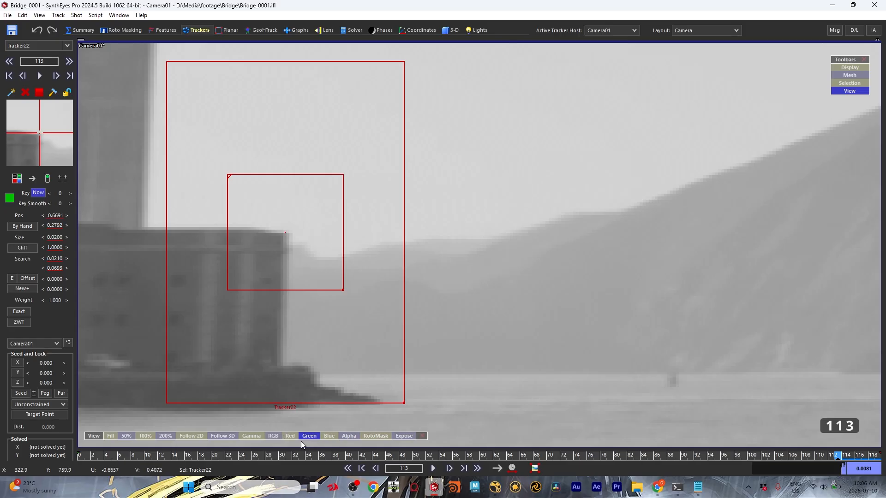
click(328, 436)
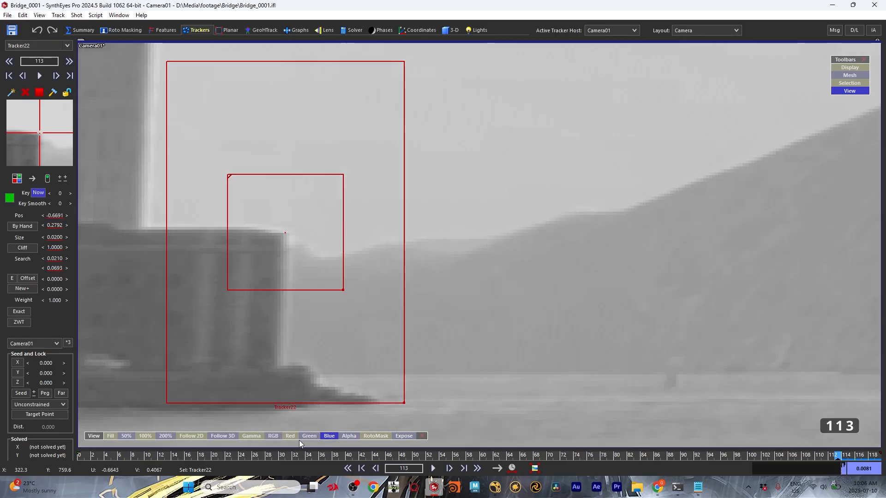
click(272, 436)
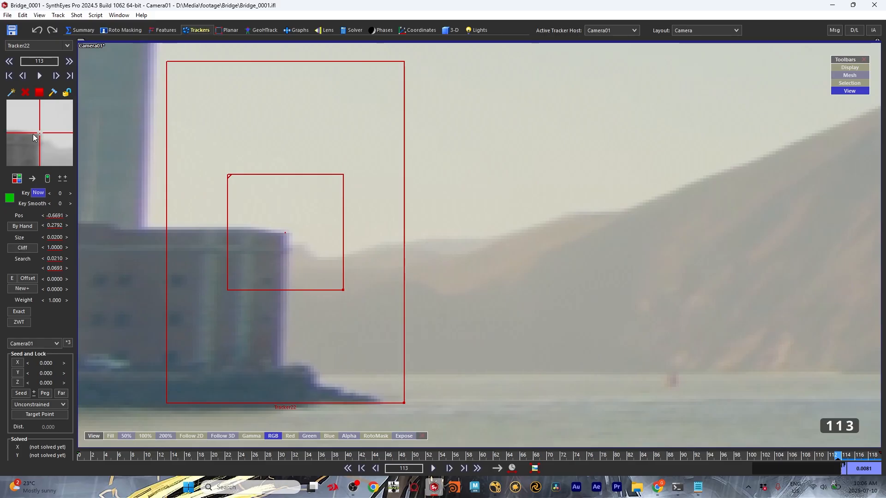
Step: Nudge Tracker22 on the fort's corner at frame 113 to about -0.6688 horizontally and 0.2806 vertically
mouse_move(32, 134)
mouse_down()
mouse_move(54, 128)
mouse_move(24, 120)
mouse_move(34, 137)
mouse_move(29, 131)
mouse_up()
scroll(289, 260, up, 6)
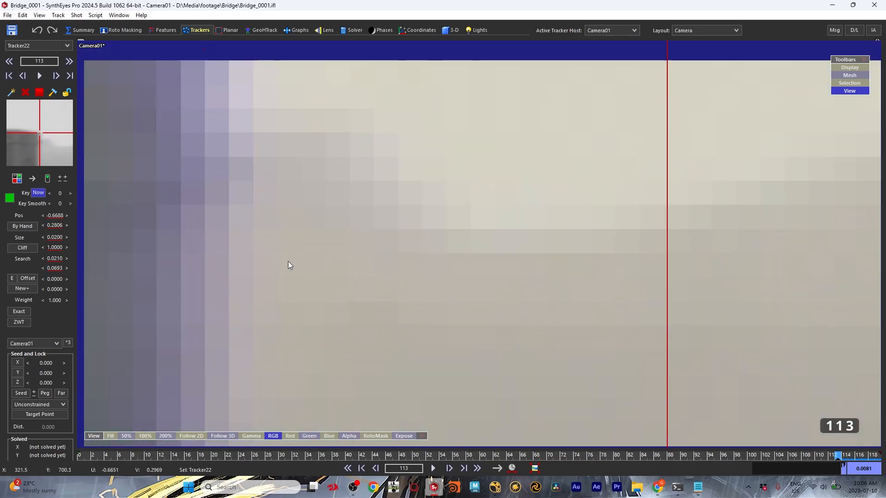
scroll(286, 258, down, 15)
scroll(285, 247, up, 8)
scroll(492, 165, down, 10)
scroll(573, 143, up, 10)
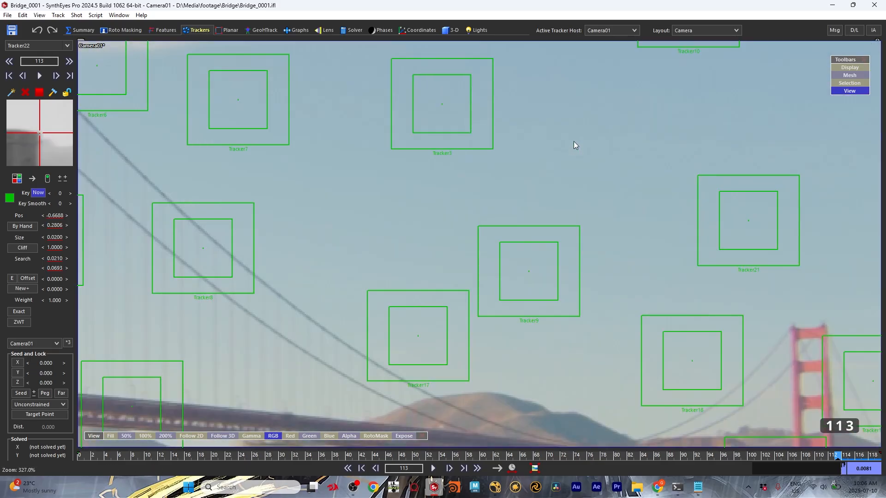
Step: Select Tracker5 near the bridge tower and shift its position on frame 113
scroll(574, 143, down, 10)
click(197, 228)
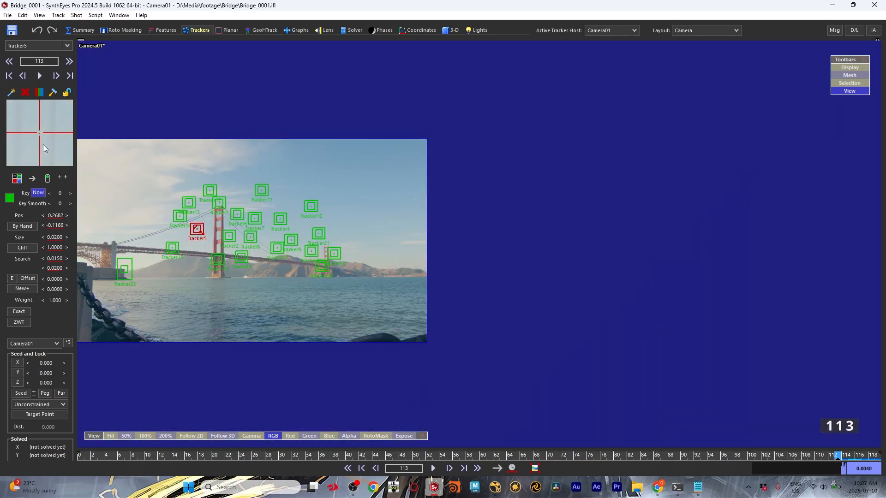
drag(44, 144, 66, 104)
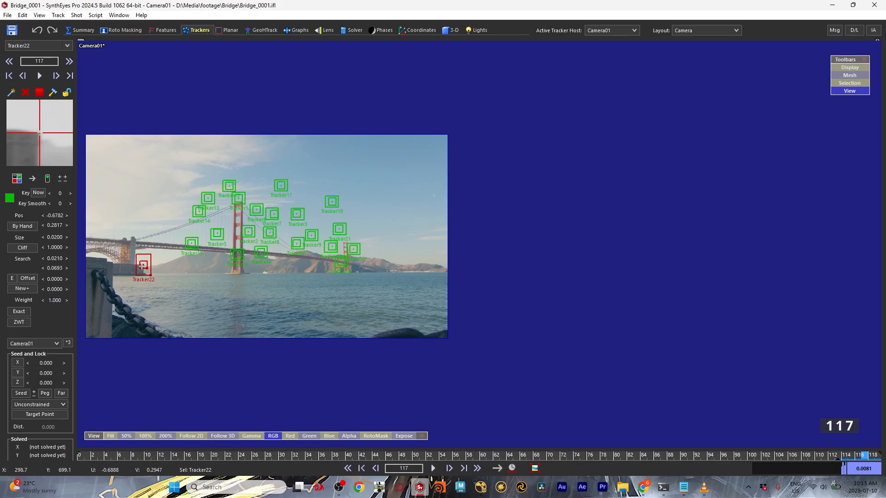
Step: Step back and forth between frames 117 and 114 to examine how closely Tracker22 follows the fort's corner
scroll(142, 266, up, 5)
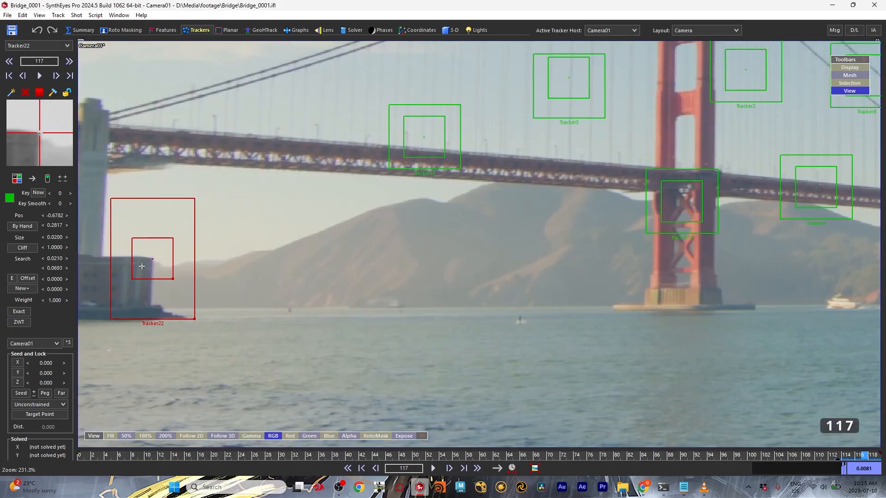
middle_drag(142, 266, 304, 261)
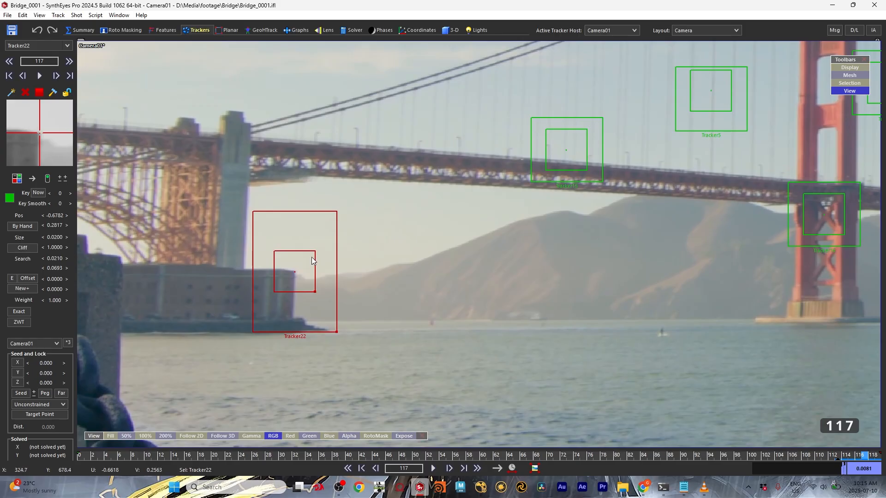
key(Left)
key(Left)
key(Right)
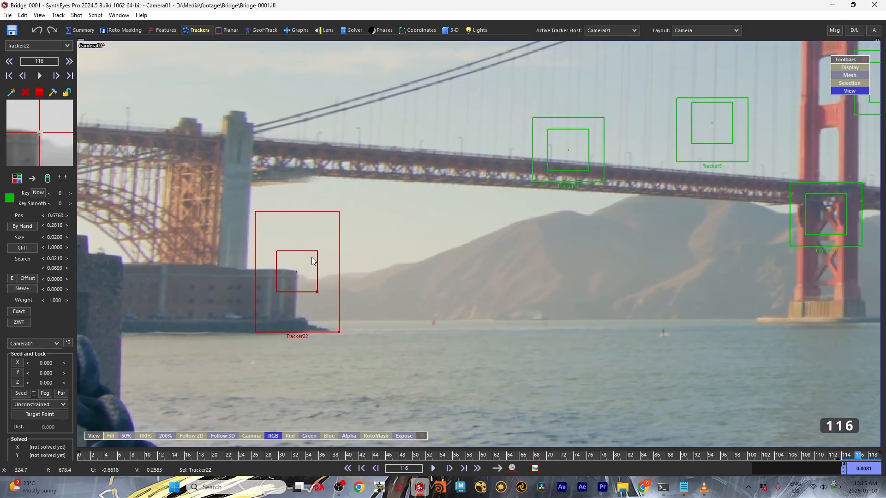
scroll(299, 296, up, 4)
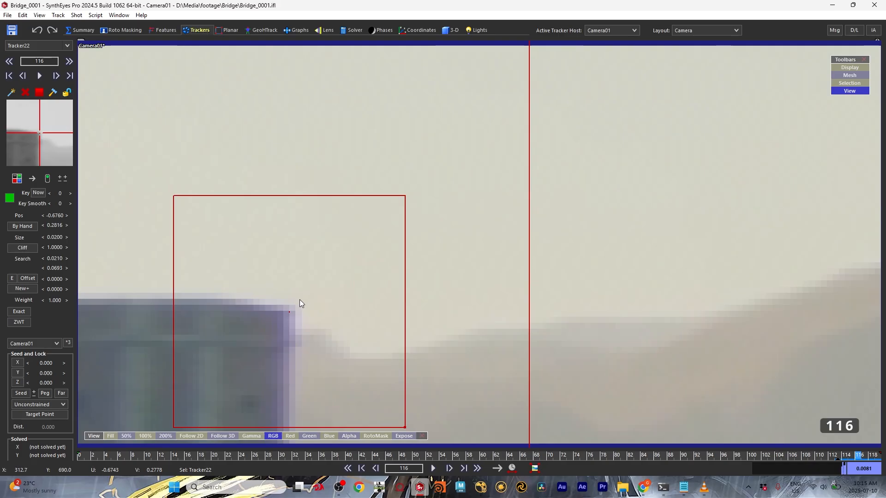
key(Left)
key(Left)
key(Right)
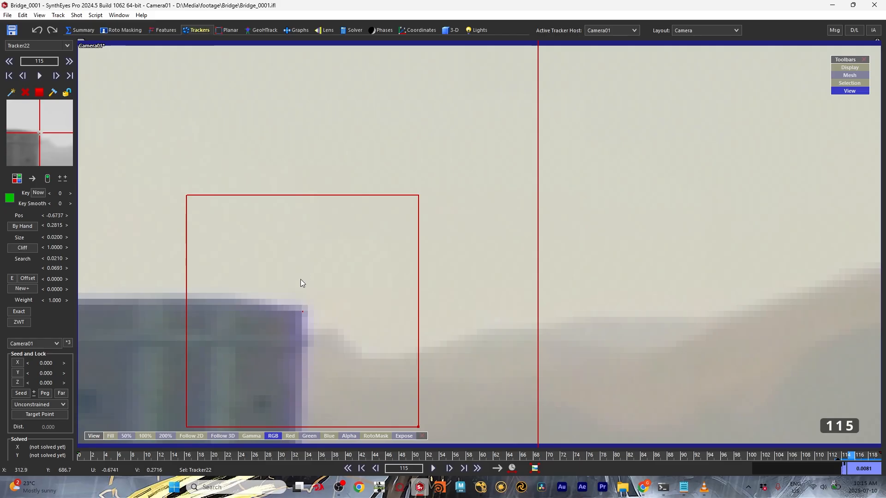
Step: Reverse Tracker22's tracking direction and track it backward from frame 115 to frame 95
click(32, 179)
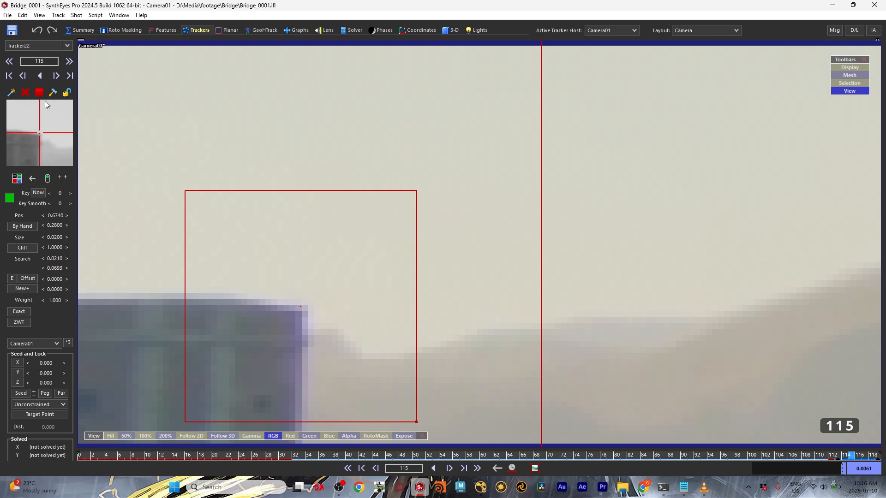
click(39, 77)
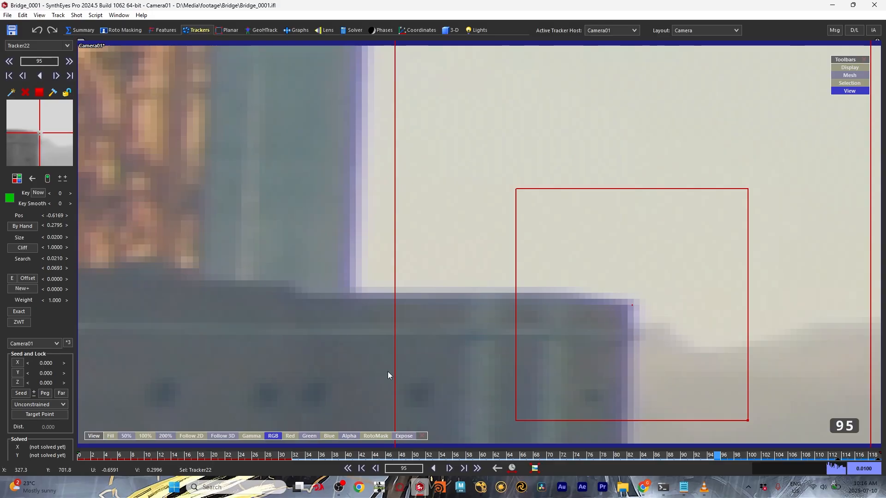
Step: Set Tracker22 to forward tracking, disable it at frame 105 and undo the disabling
click(32, 179)
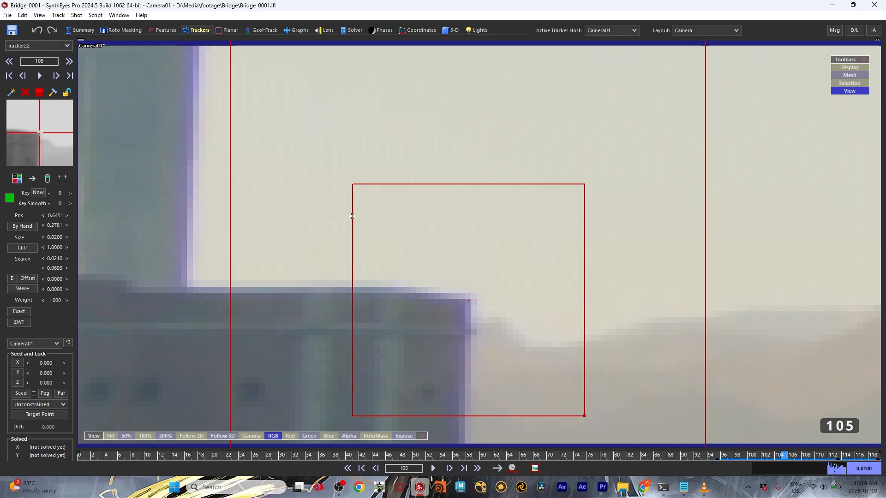
click(47, 178)
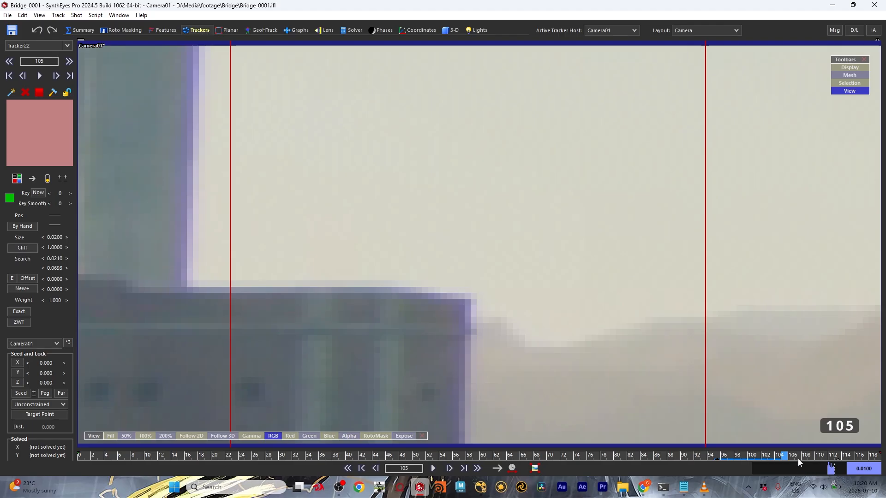
key(ctrl+z)
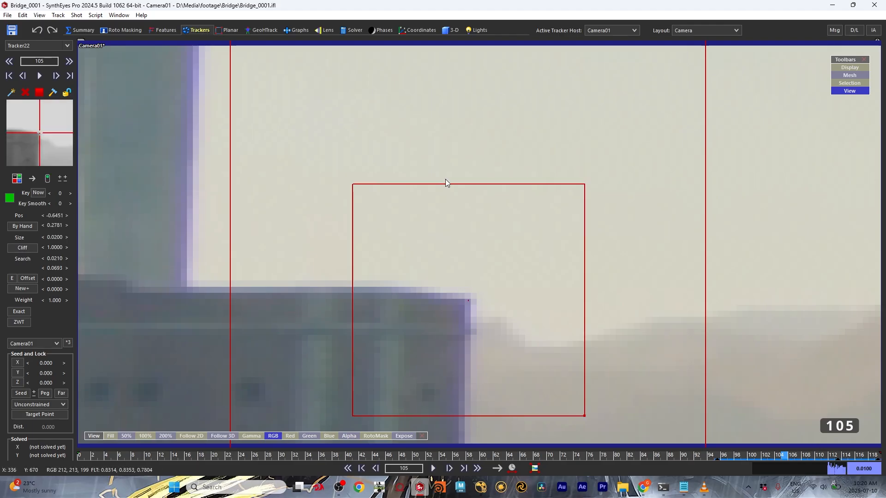
Step: Return Tracker22 to backward tracking, disable it at frame 105 and restore it on the fort's corner
click(35, 178)
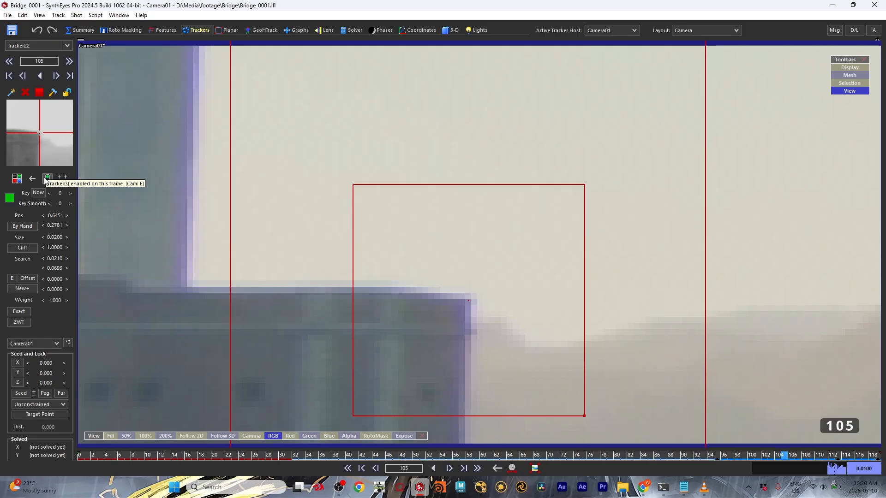
click(46, 179)
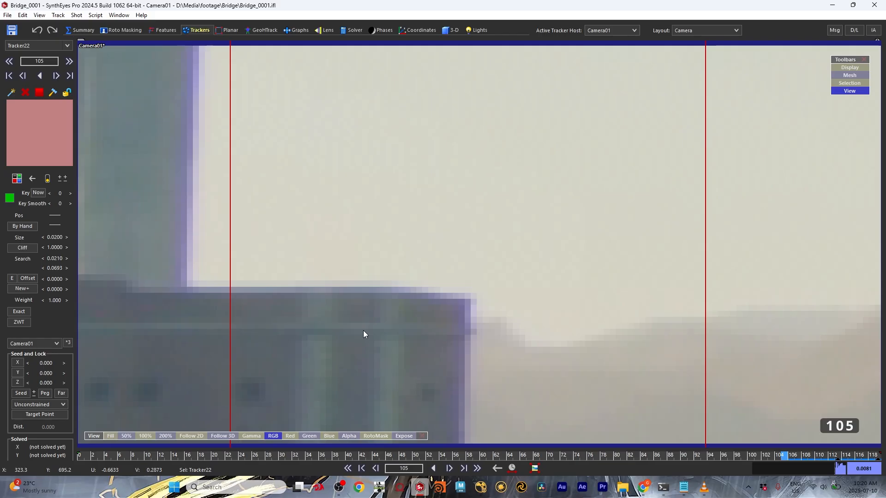
click(469, 300)
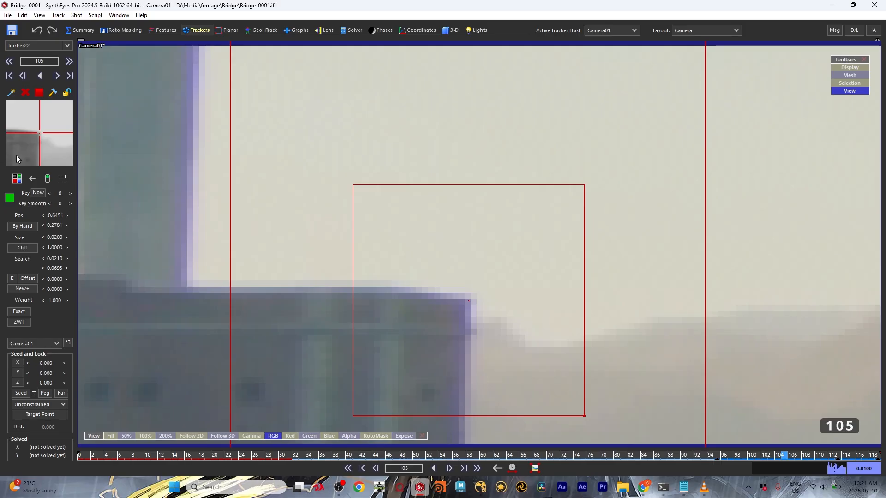
Step: Reposition Tracker22 on the fort's corner at frame 105
drag(17, 159, 67, 185)
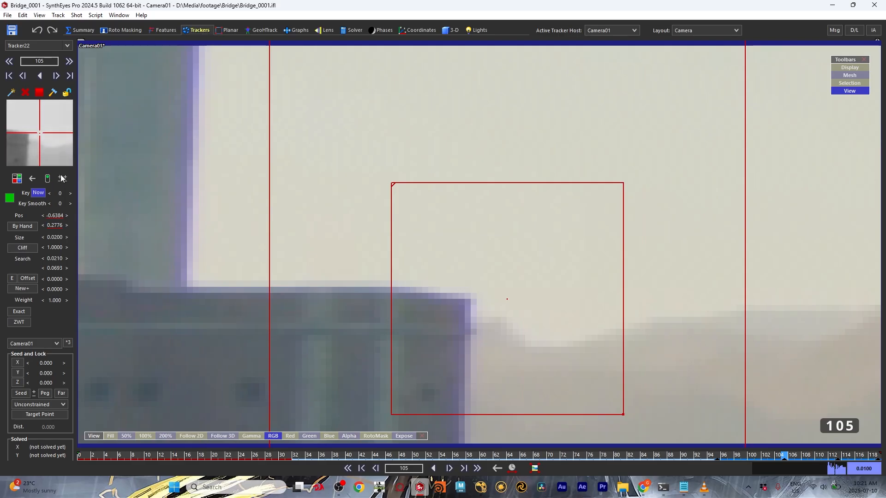
drag(48, 137, 59, 137)
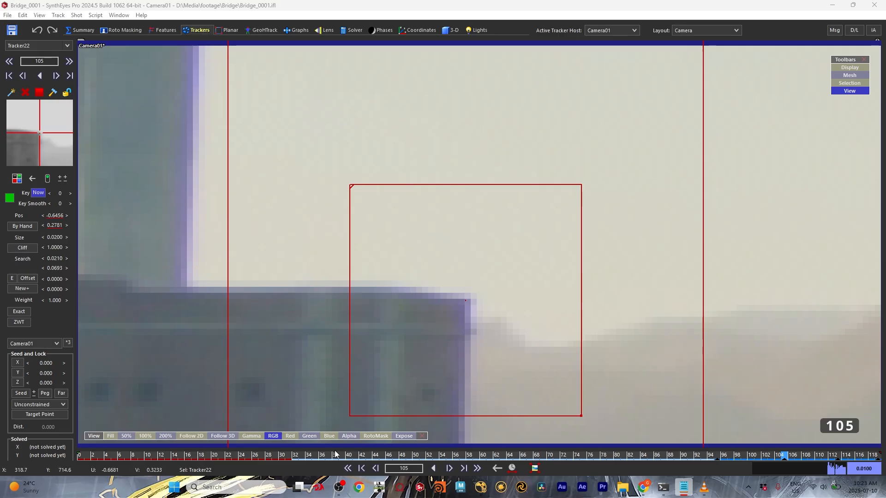
Step: Delete all existing trackers from the shot
click(81, 454)
scroll(384, 269, down, 6)
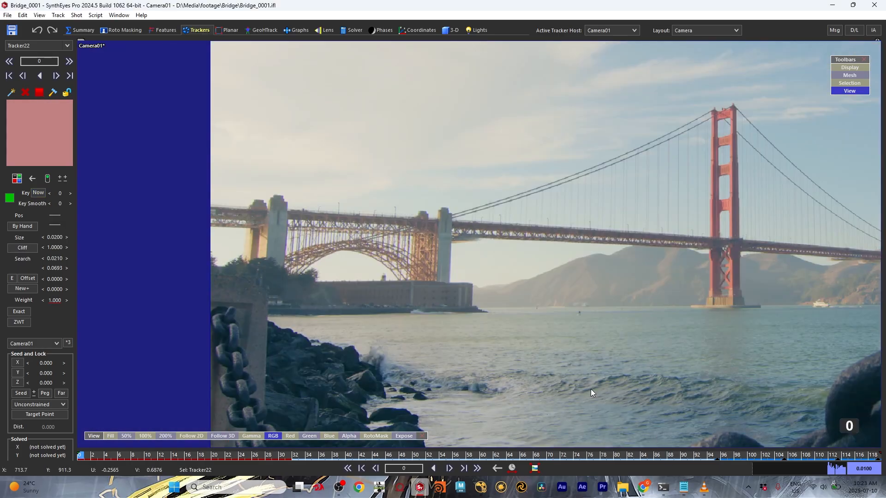
scroll(466, 266, down, 3)
click(561, 162)
middle_drag(562, 161, 393, 156)
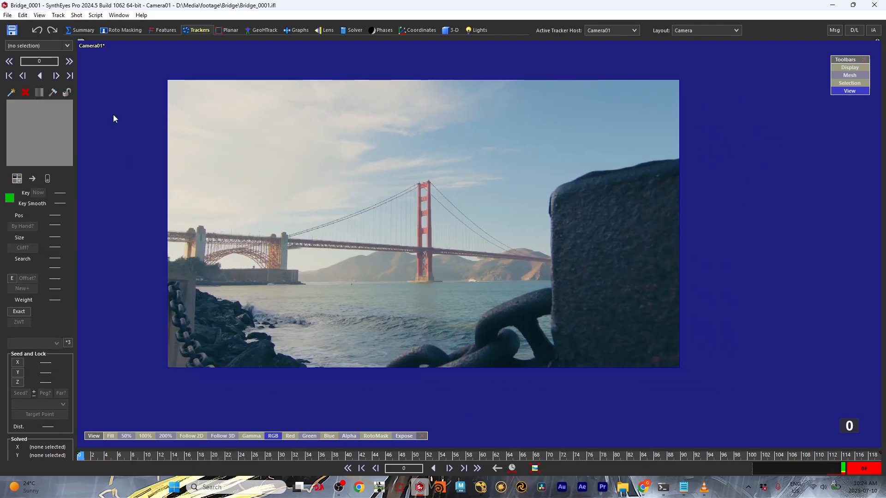
click(42, 46)
click(39, 55)
drag(461, 456, 872, 461)
click(595, 97)
key(ctrl+a)
key(Delete)
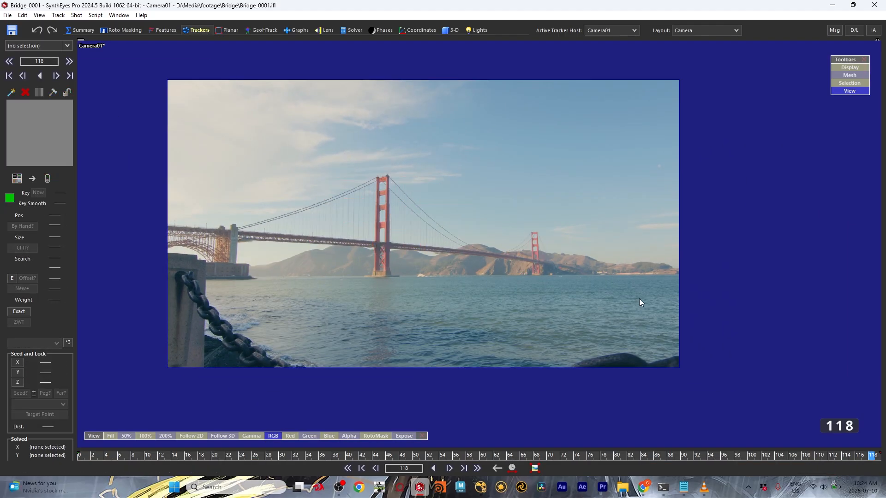
Step: Create a new tracker on the fort's upper corner at frame 0 and track it forward to frame 41
click(348, 468)
scroll(302, 272, up, 6)
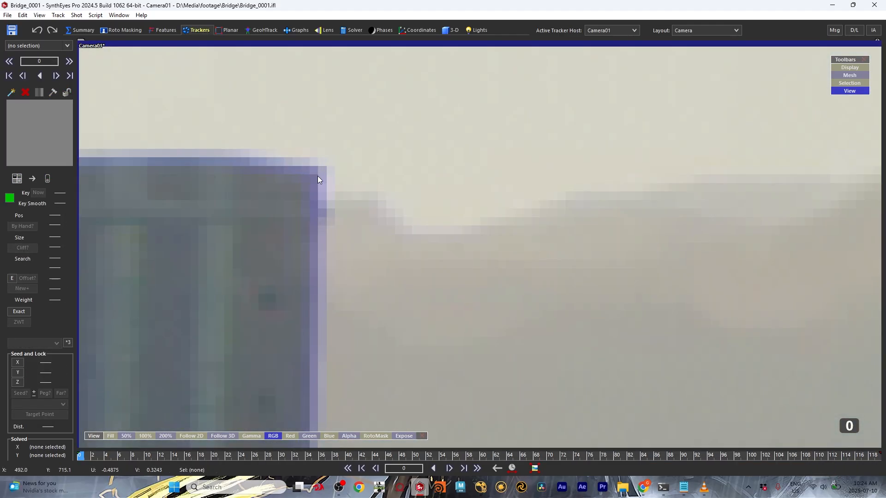
key(c)
click(317, 177)
scroll(333, 172, down, 3)
scroll(55, 141, down, 11)
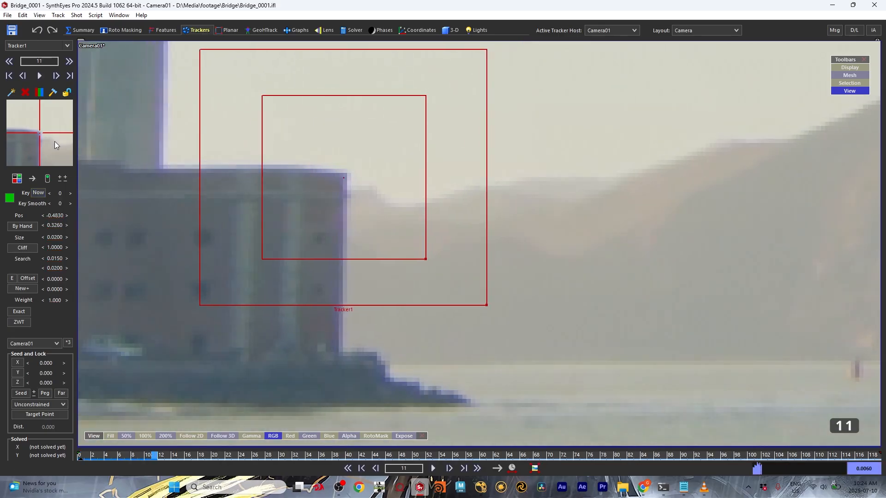
scroll(54, 141, down, 20)
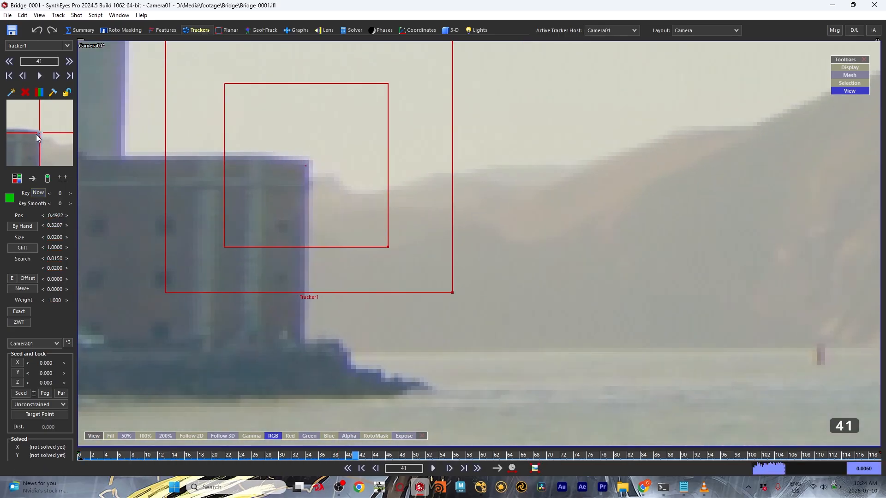
Step: Key the fort tracker's position on the corner at frame 40 and track it on to frame 46
scroll(36, 135, up, 1)
drag(40, 133, 40, 133)
scroll(39, 133, down, 6)
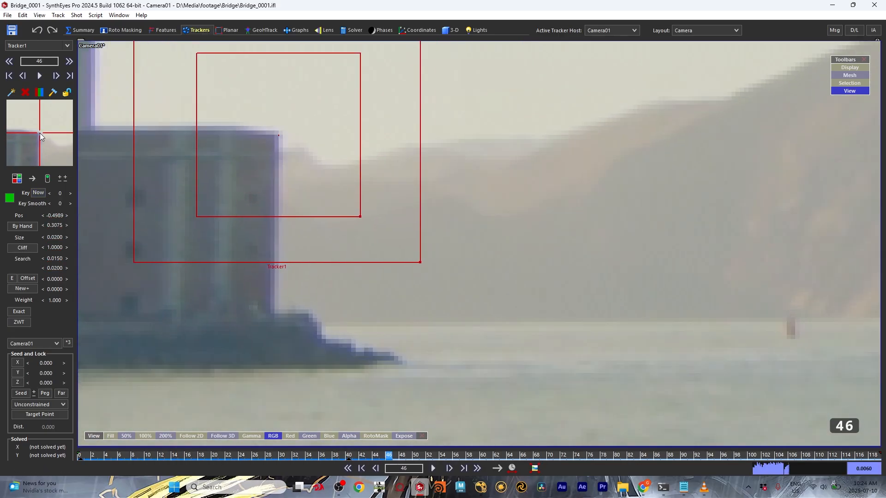
Step: Track the fort corner frame by frame from frame 46 to frame 119 and lock the tracker
key(d)
key(d)
key(d)
key(d)
key(d)
key(d)
key(d)
key(d)
key(d)
key(d)
key(d)
key(d)
key(d)
key(d)
key(d)
key(d)
key(d)
key(d)
key(d)
key(d)
middle_drag(285, 141, 417, 218)
middle_drag(202, 193, 425, 227)
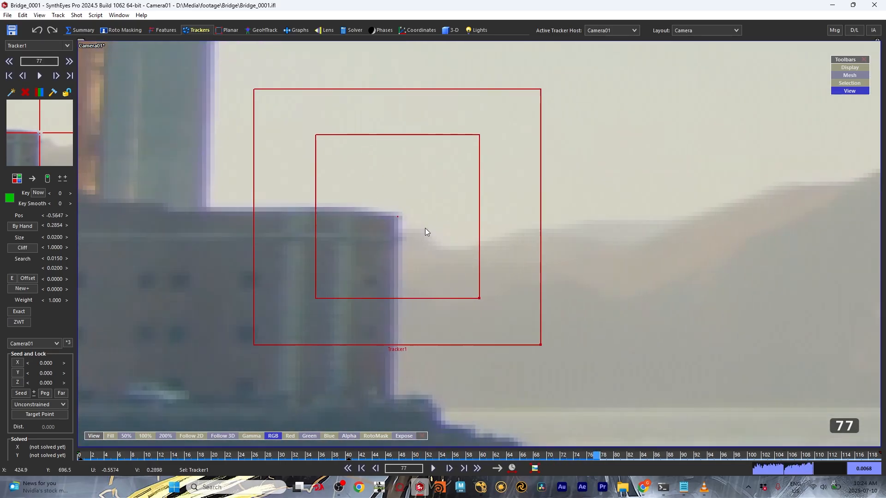
key(d)
key(d)
key(d)
key(d)
key(d)
key(d)
key(d)
key(d)
key(d)
key(d)
key(d)
key(d)
key(d)
key(d)
key(d)
key(d)
key(d)
key(d)
key(d)
key(d)
middle_drag(312, 237, 446, 196)
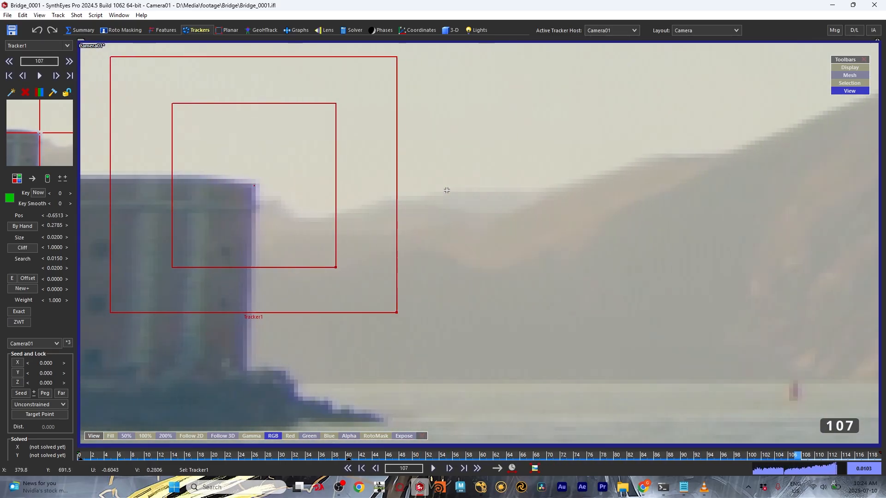
key(d)
key(d)
key(d)
key(d)
key(d)
key(d)
key(d)
key(d)
key(d)
key(d)
key(d)
key(d)
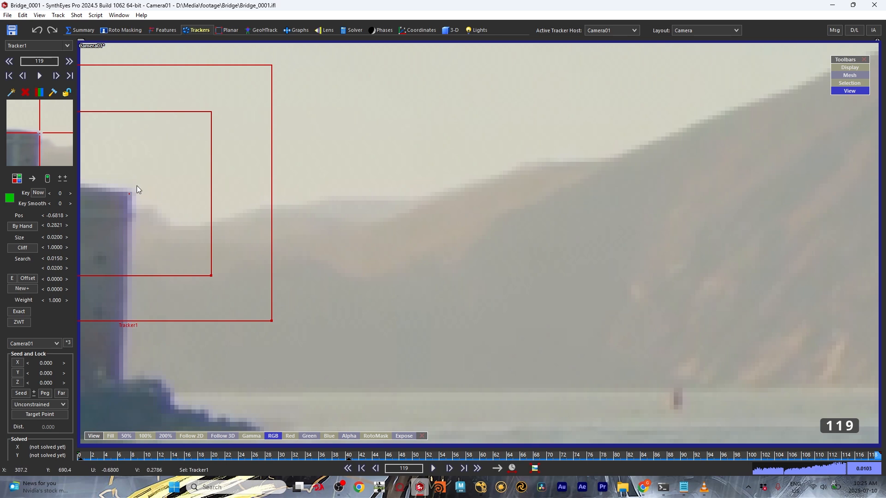
click(67, 92)
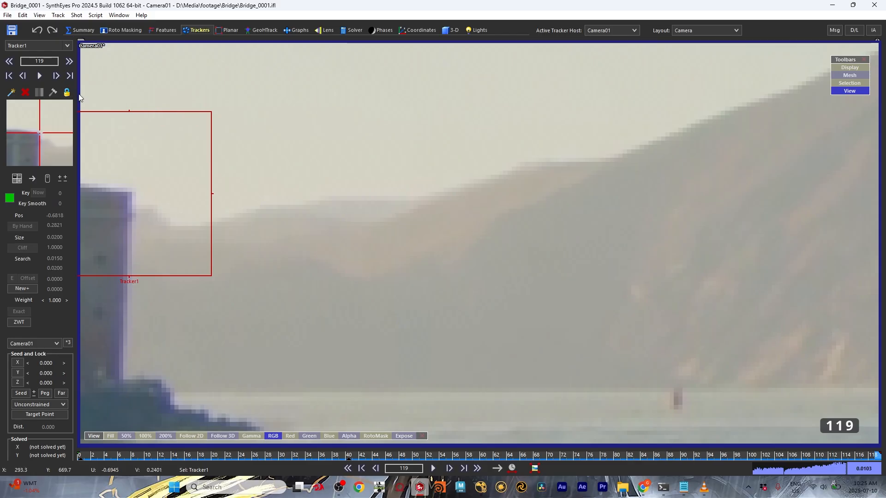
Step: At frame 0, create a tracker on the concrete pylon's top corner and shrink it to size 0.0024 with a 0.0080 by 0.0027 search area
scroll(352, 151, down, 6)
click(360, 469)
scroll(394, 168, up, 8)
key(c)
click(321, 116)
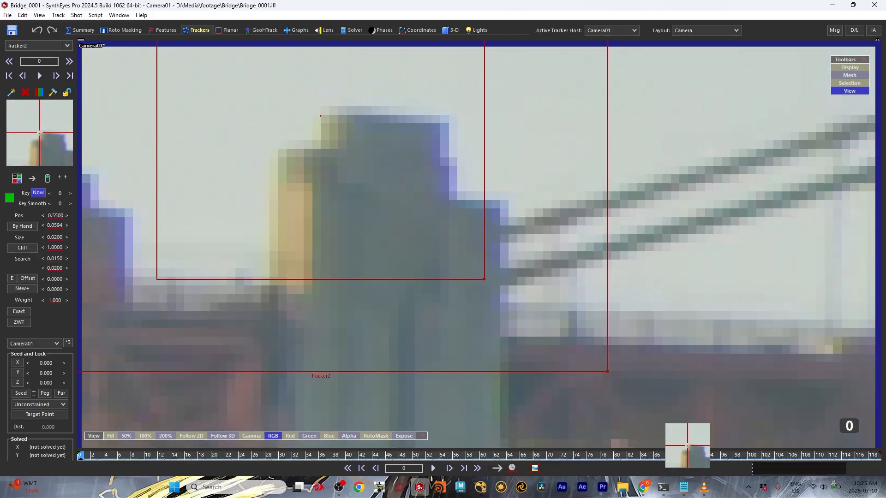
scroll(321, 116, down, 3)
drag(402, 198, 333, 124)
scroll(334, 123, up, 3)
middle_drag(334, 123, 428, 215)
drag(551, 308, 493, 229)
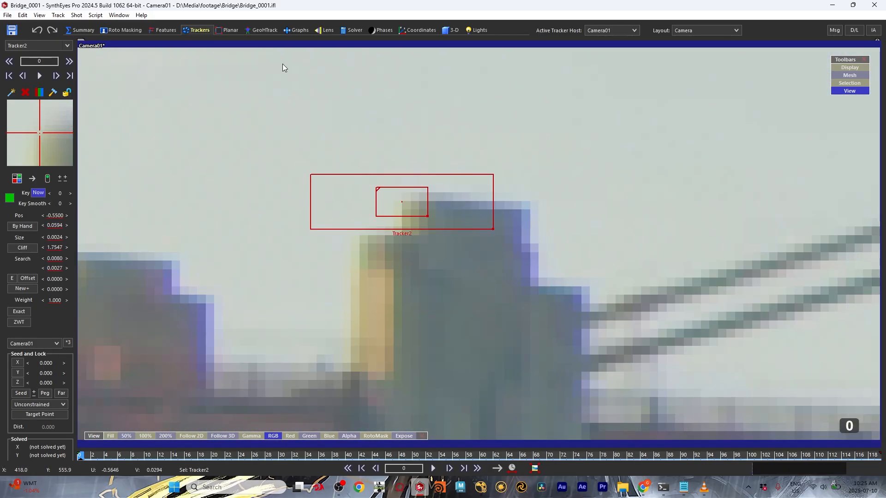
Step: Track the pylon tracker forward to frame 119 and lock it
key(space)
click(420, 205)
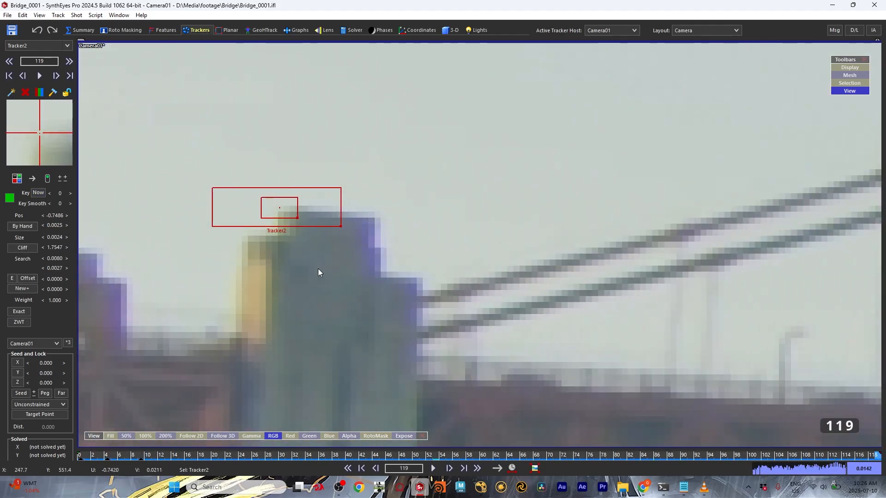
key(l)
Step: At frame 0, create a tracker on the corner detail of the foreground concrete post
click(361, 468)
scroll(458, 234, down, 10)
scroll(111, 324, up, 6)
middle_drag(111, 324, 261, 238)
scroll(261, 238, up, 5)
click(273, 245)
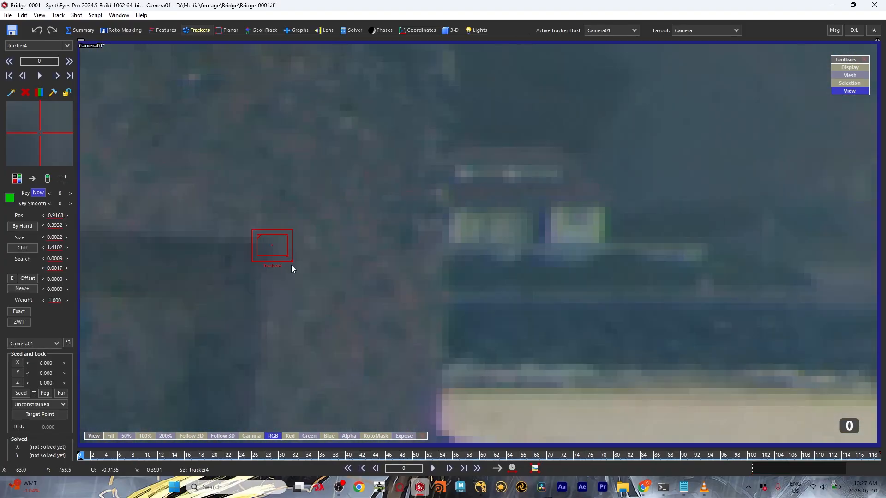
Step: Size the post tracker to 0.0036 with a 0.0069 by 0.0073 search area, track it forward through the shot and lock it
mouse_move(293, 262)
mouse_down()
mouse_move(328, 280)
mouse_move(297, 262)
mouse_up()
drag(272, 245, 269, 245)
key(space)
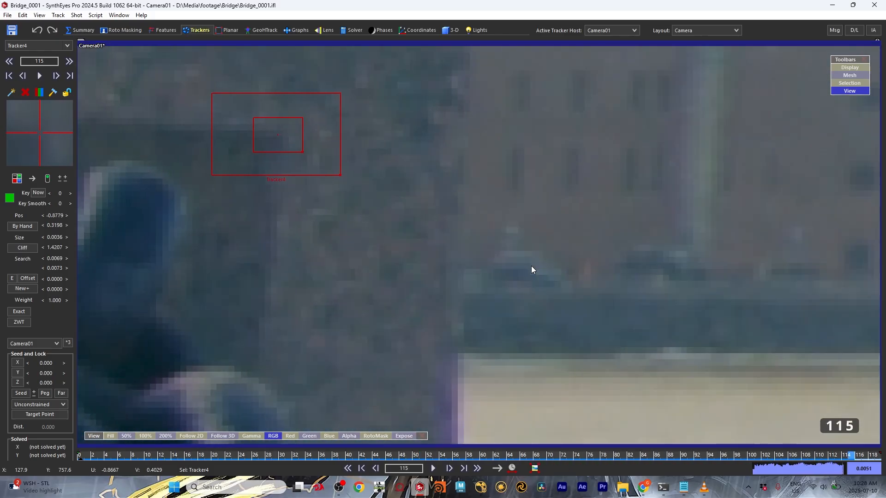
click(67, 92)
Step: At frame 0, create a tracker on the bright spot at the far hillside's waterline and enlarge it to size 0.0072
scroll(479, 248, down, 10)
middle_drag(556, 215, 215, 233)
scroll(215, 233, down, 2)
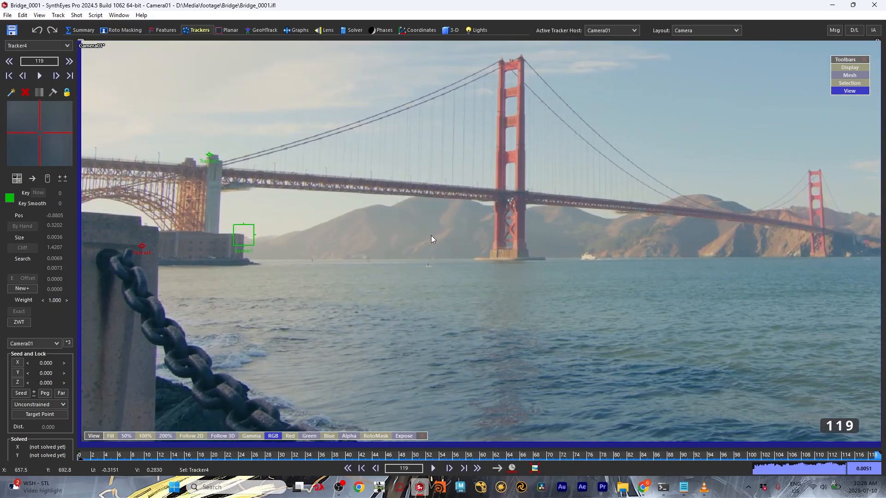
scroll(757, 253, up, 8)
middle_drag(756, 253, 416, 266)
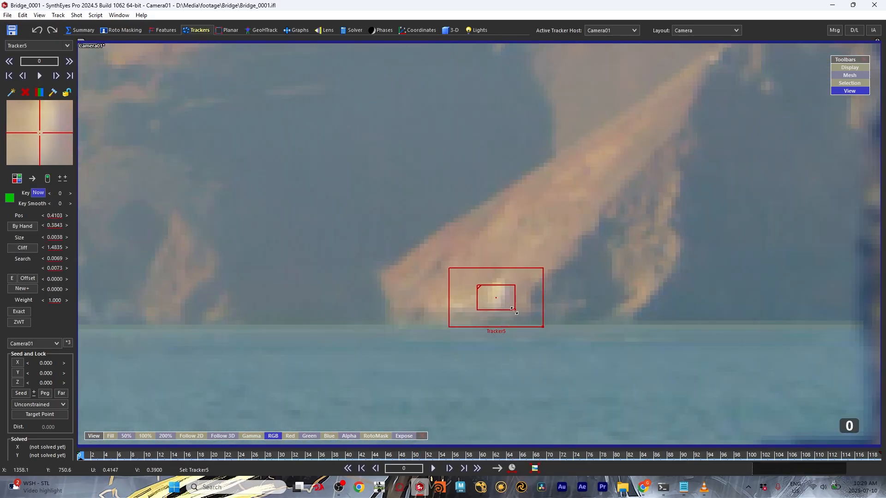
drag(516, 310, 534, 321)
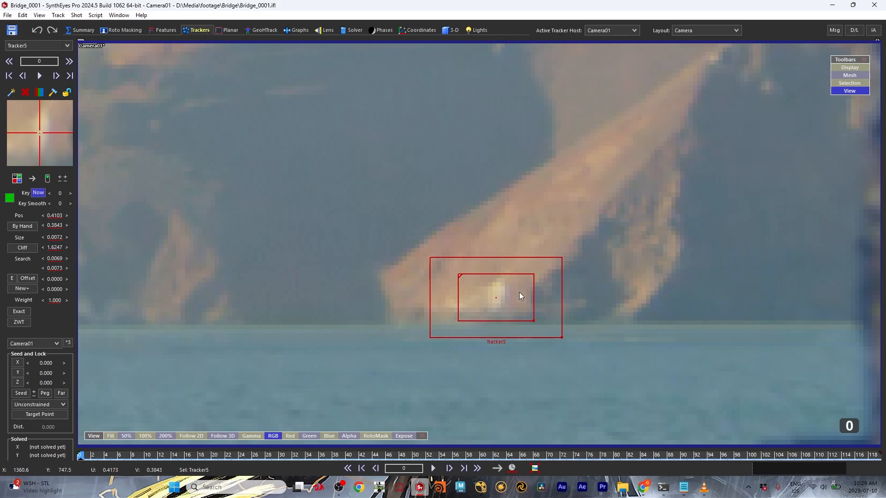
Step: Track the hillside tracker forward through the shot, lock it and return to frame 0
key(space)
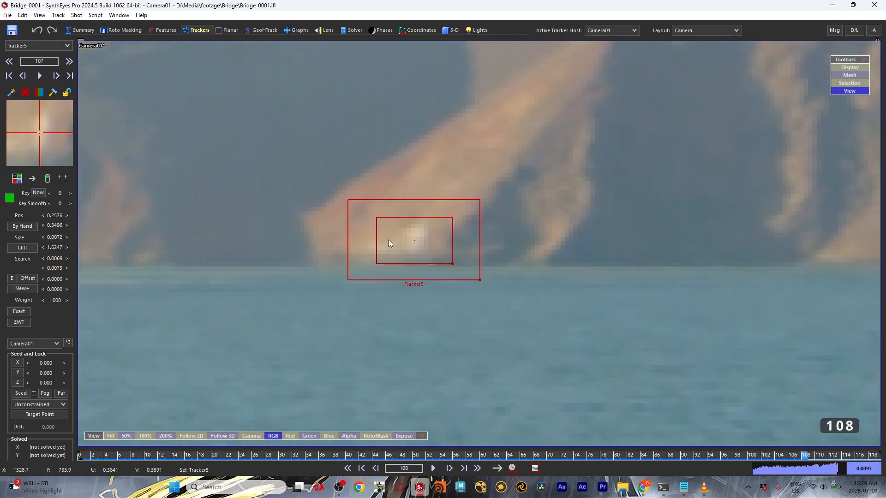
scroll(389, 240, down, 10)
middle_drag(318, 251, 623, 278)
click(433, 469)
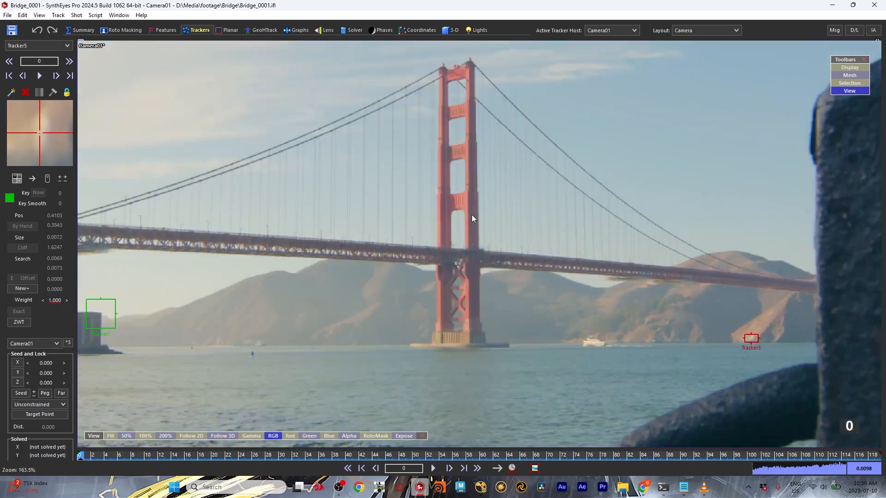
Step: Create a tracker on a window in the fort's wall and shrink it to size 0.0044 with a 0.0033 by 0.0031 search area
scroll(472, 214, down, 3)
scroll(190, 290, up, 9)
middle_drag(190, 291, 480, 219)
click(515, 234)
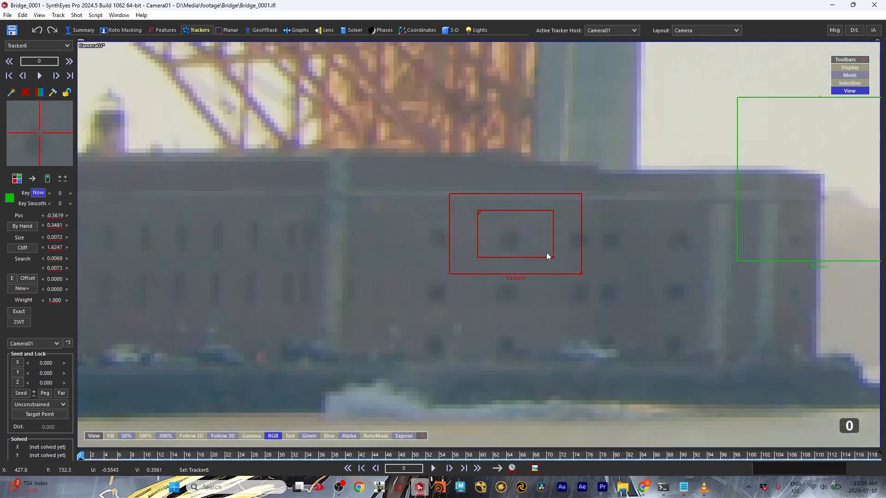
drag(546, 253, 497, 234)
drag(556, 273, 541, 264)
Step: Track the fort window forward to frame 119, lock its tracker and return to frame 0
key(space)
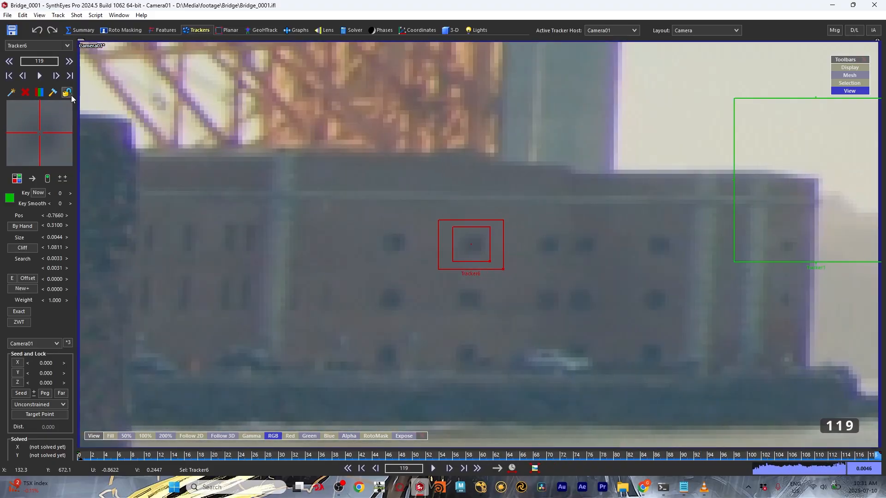
click(72, 96)
key(shift+a)
scroll(487, 187, down, 10)
key(Home)
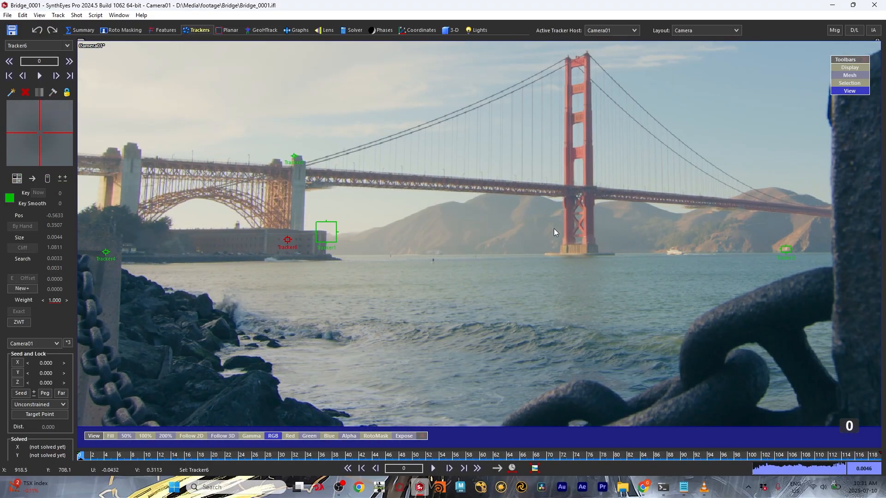
Step: Create a tracker on the cross-bracing below the red tower's deck, with size 0.0072 and a 0.0037 by 0.0072 search area
scroll(553, 229, up, 8)
scroll(520, 282, down, 3)
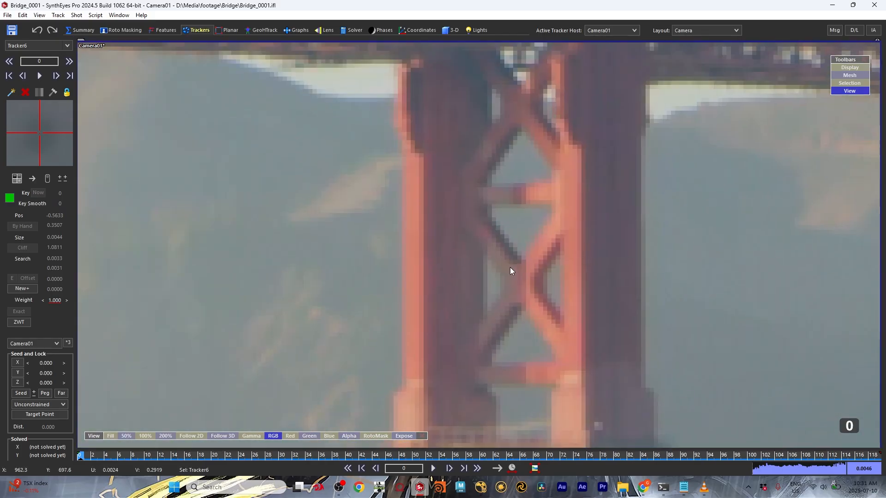
click(519, 289)
drag(538, 304, 564, 335)
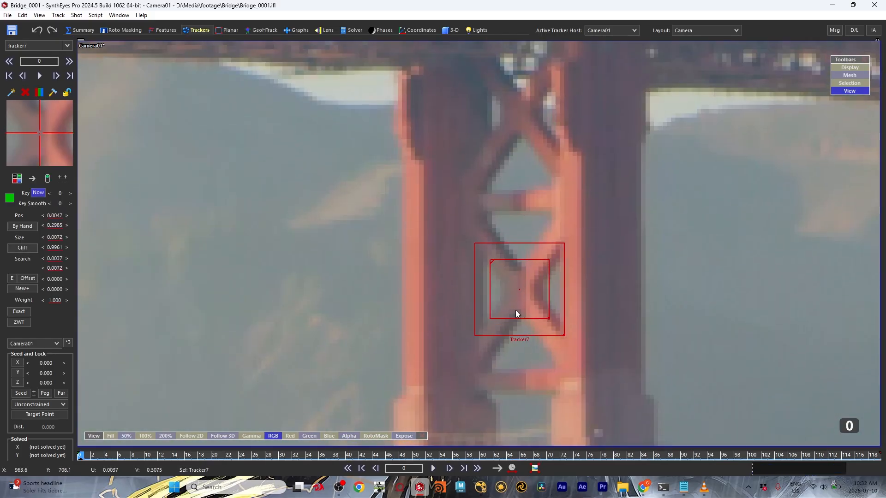
Step: Track the cross-bracing tracker forward through the shot and lock it
key(space)
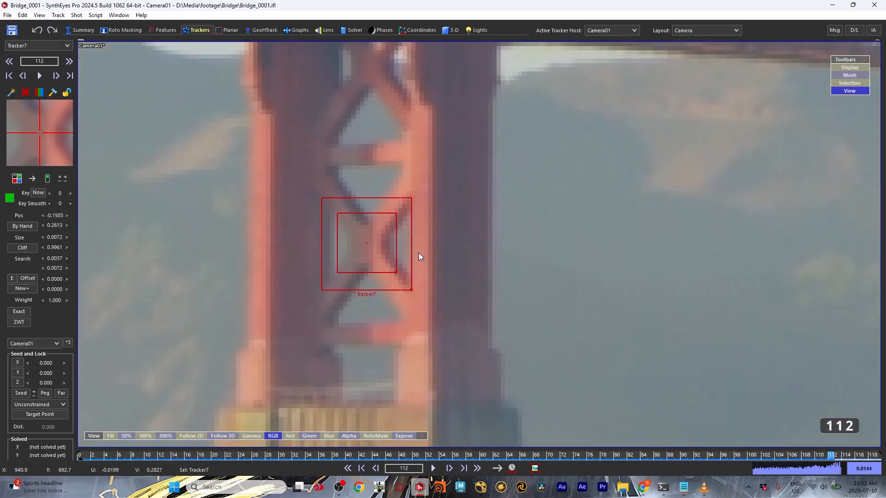
key(l)
scroll(536, 279, down, 5)
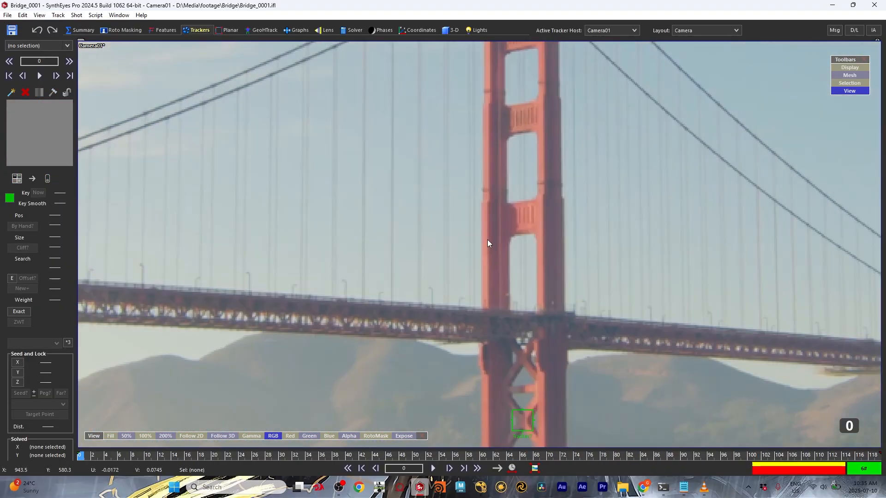
Step: At frame 0, create a tall, narrow tracker on the tower's crossbeam above the deck, with size 0.0072 and a 0.0015 by 0.0025 search area
scroll(534, 219, up, 3)
key(c)
click(513, 212)
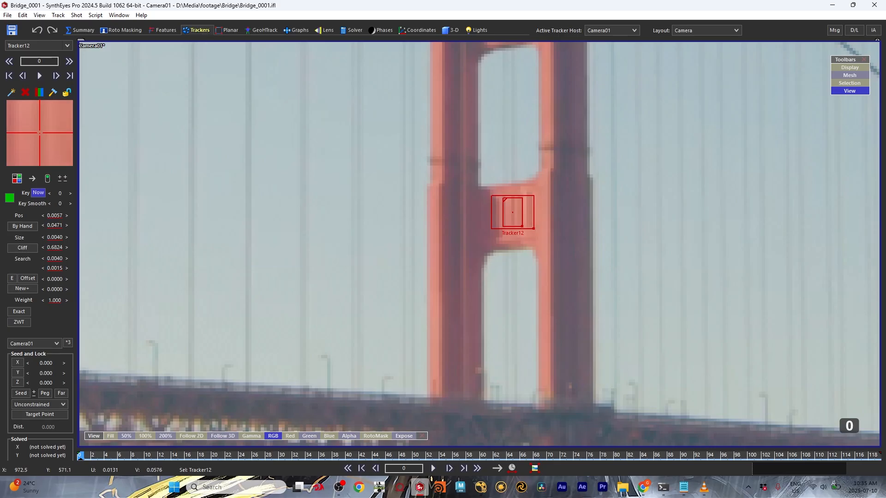
drag(533, 231, 523, 256)
drag(534, 297, 527, 260)
Step: Track the crossbeam tracker forward through the shot, lock it and return to frame 0
key(space)
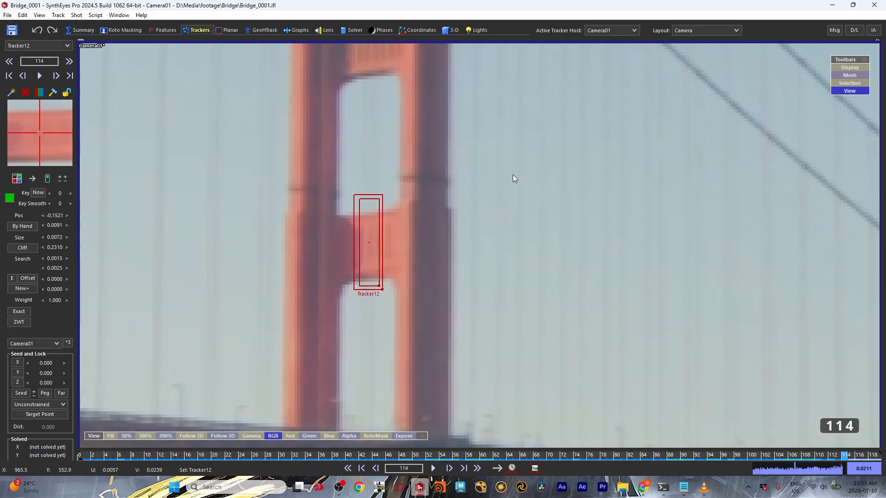
key(l)
scroll(555, 203, down, 5)
key(Home)
Step: Create a tracker where the tower's pier meets its base platform, with size 0.0034 and a 0.0035 by 0.0020 search area
scroll(437, 253, up, 5)
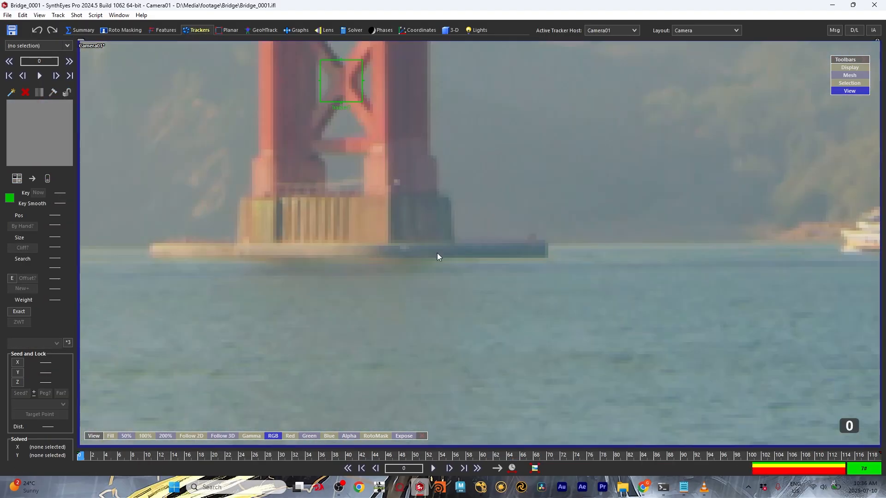
click(467, 226)
drag(493, 252, 492, 242)
Step: Track the pier tracker forward through the shot, lock it and return to frame 0
key(space)
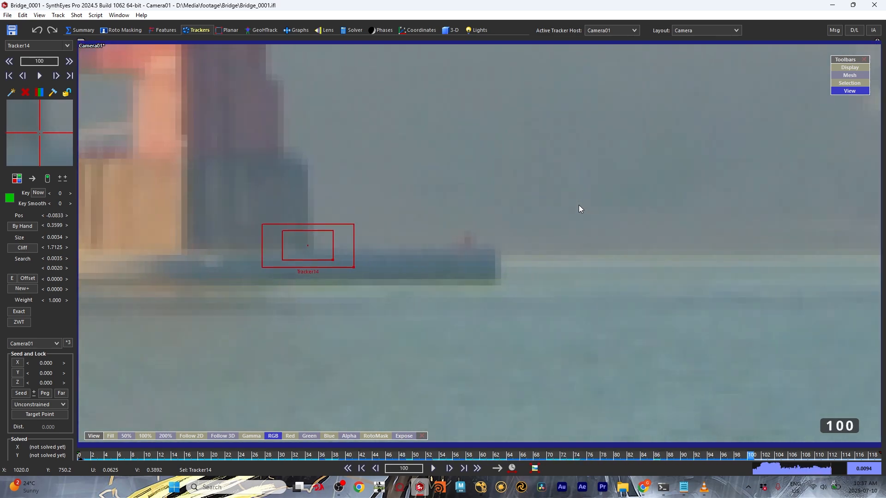
scroll(352, 216, down, 5)
click(361, 469)
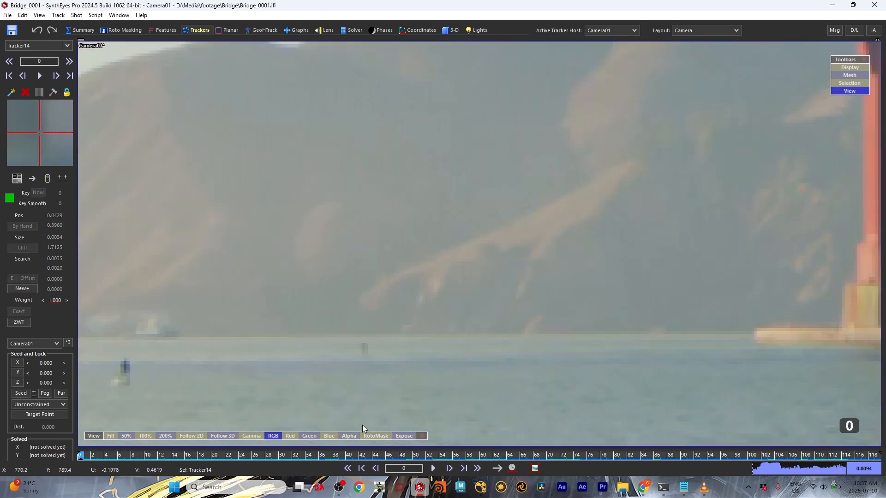
Step: Create a tracker at the pier's opposite base corner, with size 0.0037 and a 0.0053 by 0.0028 search area, track it to frame 119 and lock it
scroll(477, 336, up, 5)
key(c)
drag(477, 335, 484, 331)
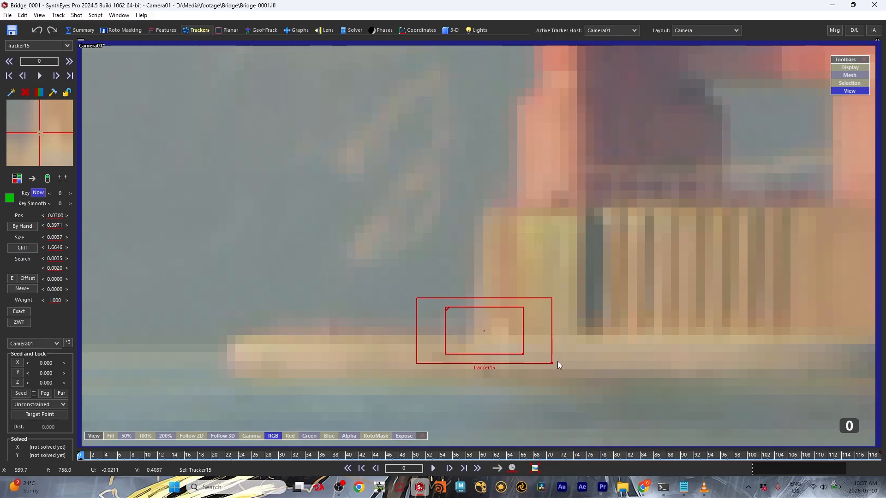
drag(553, 364, 567, 368)
key(space)
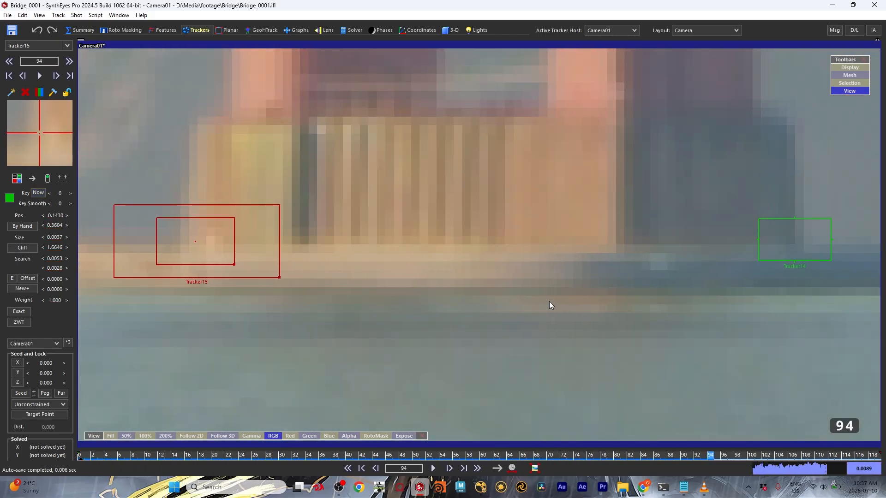
scroll(480, 247, down, 5)
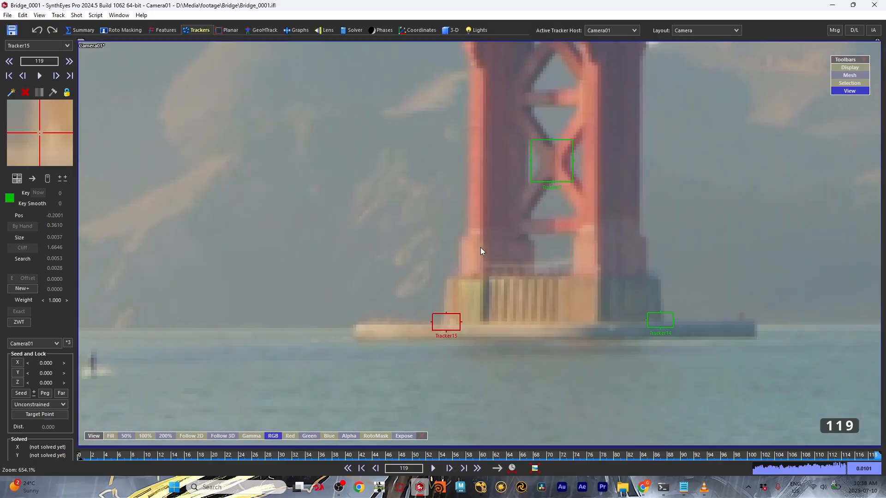
Step: At frame 0, create a tracker on the tower leg's stepped shoulder above the pier, with size 0.0046 and a 0.0030 by 0.0017 search area
scroll(480, 247, up, 3)
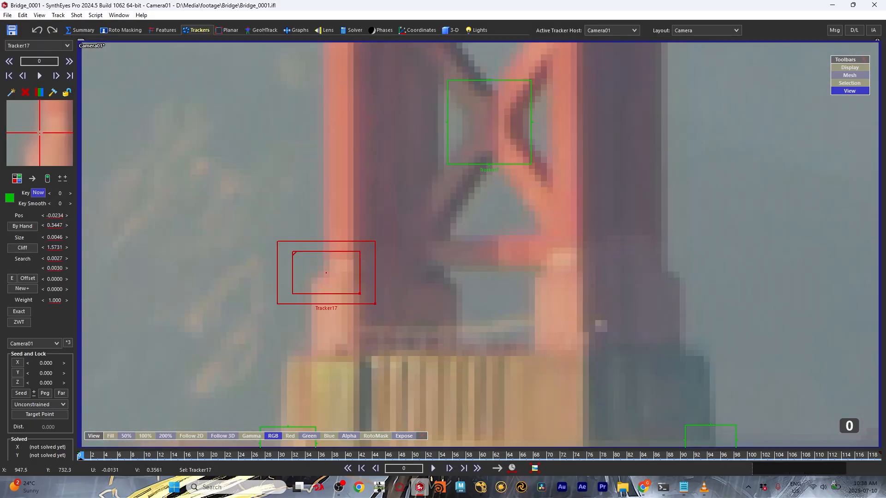
drag(375, 304, 378, 300)
drag(346, 290, 357, 279)
Step: Track the leg-shoulder tracker from frame 0 to frame 23, stepping back and forth through the frames to check its position
key(space)
key(space)
key(d)
key(d)
key(d)
key(d)
key(s)
key(s)
key(s)
key(s)
key(s)
key(s)
key(s)
key(s)
key(s)
key(s)
key(s)
key(s)
key(d)
key(s)
key(d)
key(d)
key(d)
key(d)
key(d)
key(d)
key(d)
key(d)
key(d)
key(d)
key(d)
key(d)
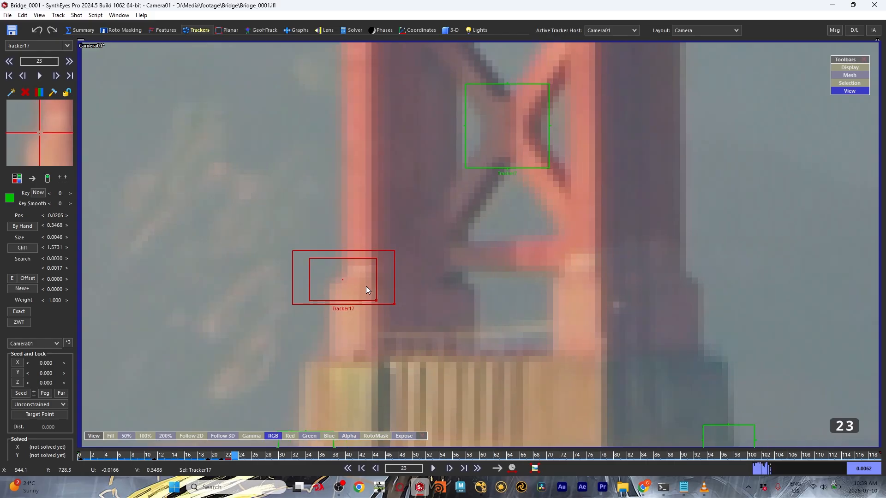
Step: Recheck the leg-shoulder tracker around frame 23 and advance its track frame by frame to frame 52
key(s)
key(s)
key(d)
key(d)
key(d)
key(d)
key(d)
key(d)
key(d)
key(d)
key(d)
key(d)
key(d)
key(d)
key(d)
key(d)
key(d)
key(d)
key(d)
key(d)
key(d)
key(d)
key(d)
key(d)
key(d)
key(d)
key(d)
key(d)
key(d)
key(d)
key(d)
key(d)
key(d)
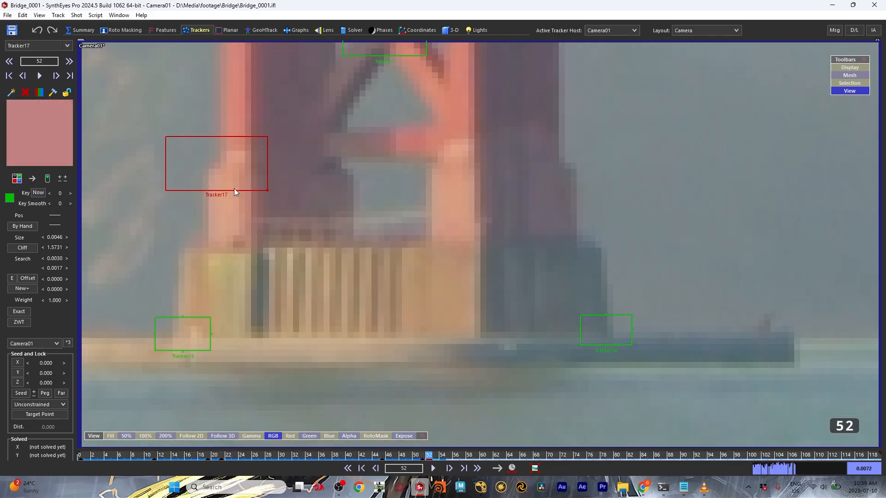
Step: Place the tracker back on the leg's shoulder around frame 52 and continue tracking frame by frame to frame 70
key(s)
click(222, 174)
key(d)
key(d)
key(d)
key(d)
key(d)
key(d)
key(d)
key(d)
key(d)
key(d)
key(d)
key(d)
key(d)
key(d)
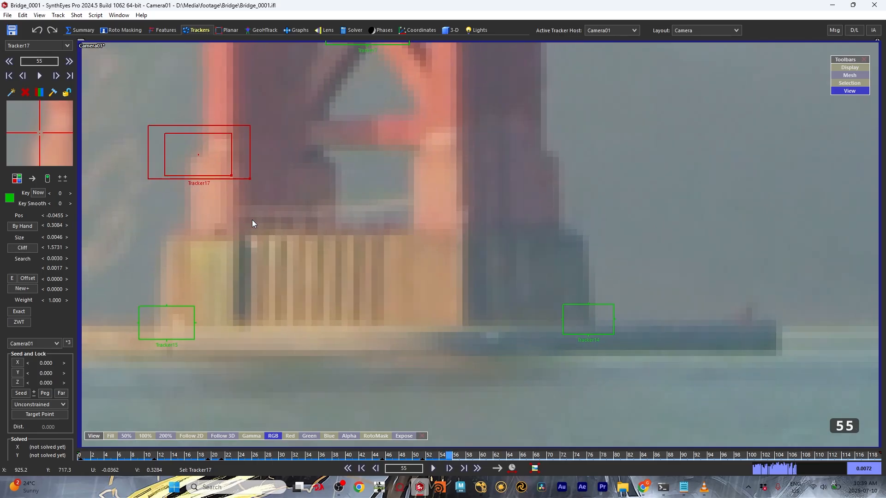
key(d)
key(d)
key(d)
key(d)
key(d)
key(d)
key(d)
key(d)
key(d)
key(d)
key(d)
key(d)
key(d)
key(d)
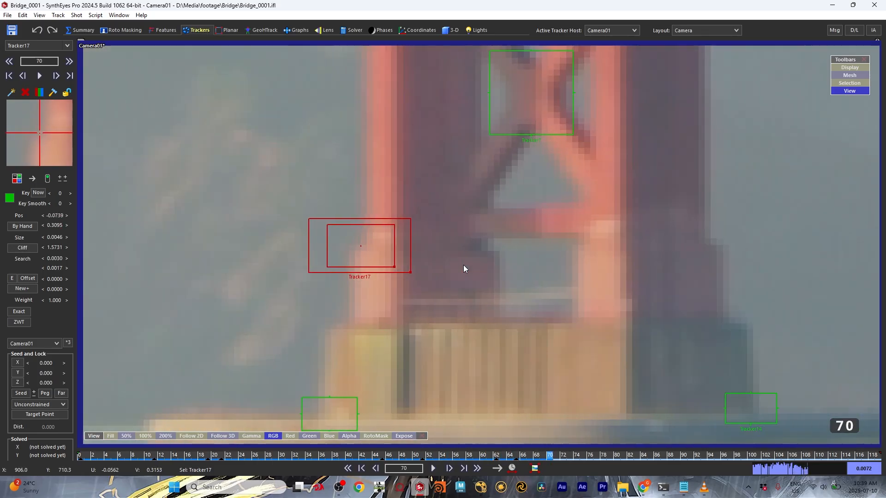
Step: Continue the leg-shoulder track forward from frame 70 to frame 94
key(d)
key(d)
key(d)
key(d)
key(d)
key(d)
key(d)
key(d)
key(d)
key(d)
key(d)
key(d)
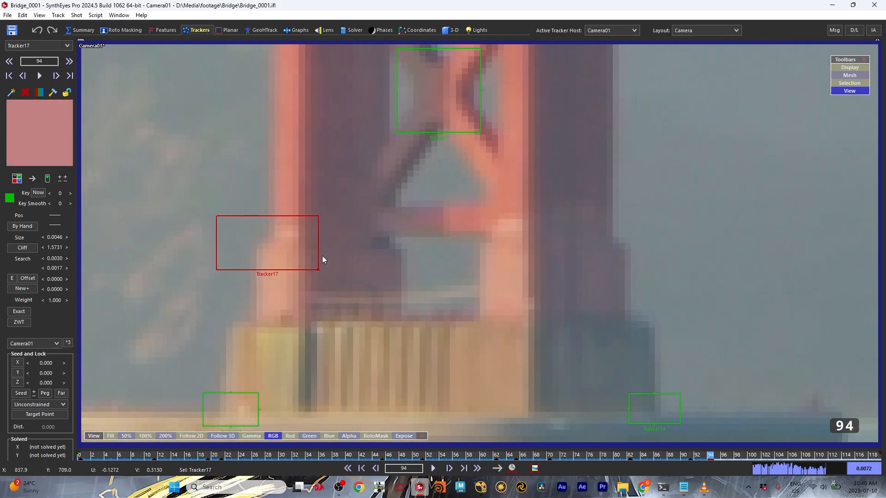
Step: Reposition the tracker on the leg's shoulder at frame 94, check the neighbouring frames and track on to frame 101
key(s)
key(d)
drag(302, 262, 287, 260)
key(s)
key(d)
key(s)
key(d)
key(d)
key(d)
key(d)
key(d)
key(d)
key(d)
key(d)
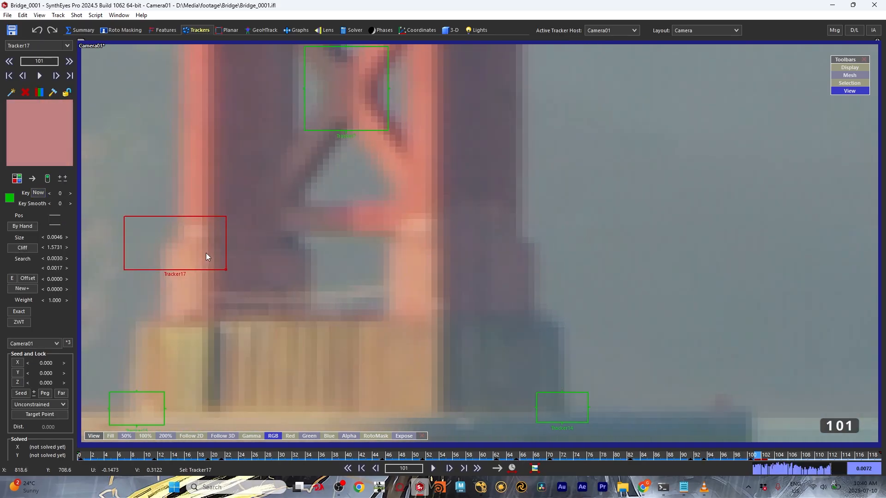
Step: Continue the leg-shoulder track forward from frame 101 to frame 113
key(d)
key(d)
key(d)
key(d)
key(d)
key(d)
key(d)
key(d)
key(d)
key(d)
key(d)
key(d)
key(d)
key(d)
key(d)
key(d)
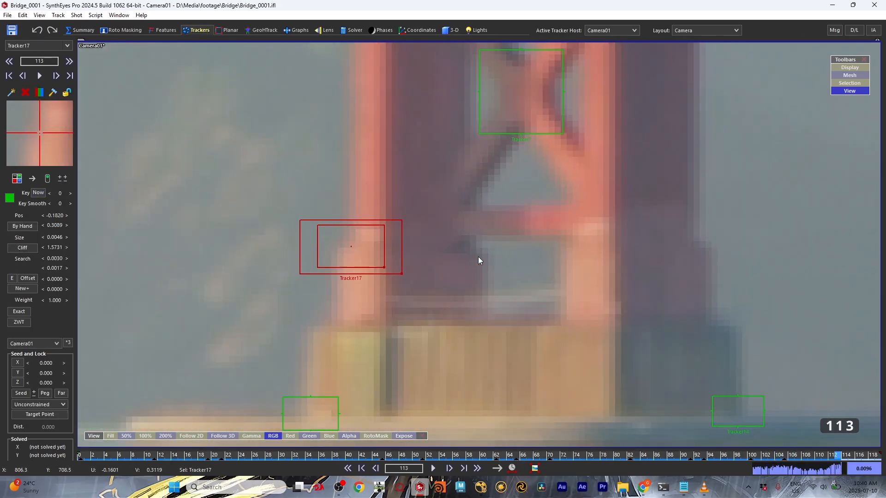
Step: Complete the leg-shoulder track through frame 119, rechecking the last frames, and lock the tracker
key(d)
key(d)
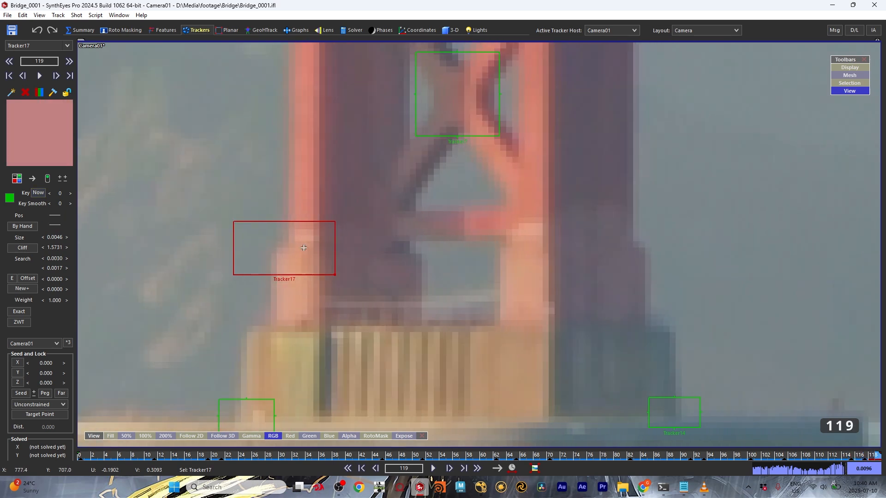
key(s)
key(s)
key(d)
key(d)
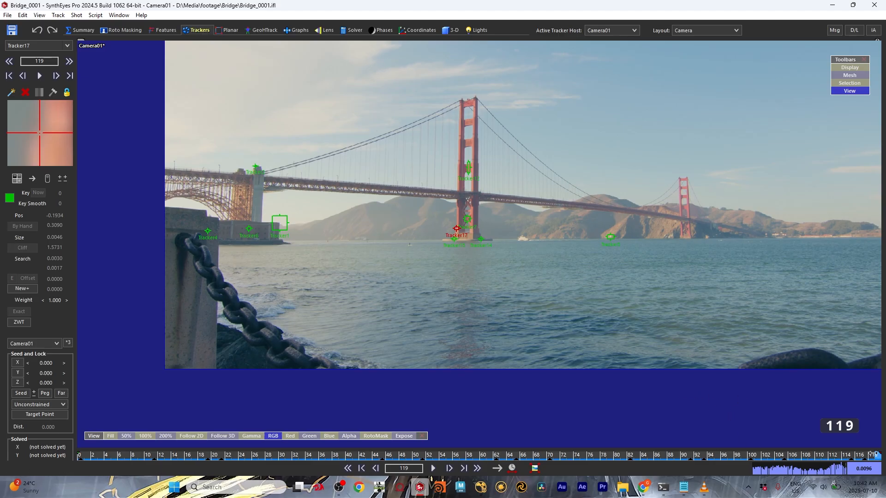
Step: Return to frame 0 and create a tracker on the foreground rocks beside the chain, with size 0.0089 and a 0.0028 by 0.0101 search area
drag(873, 454, 79, 454)
scroll(236, 360, up, 4)
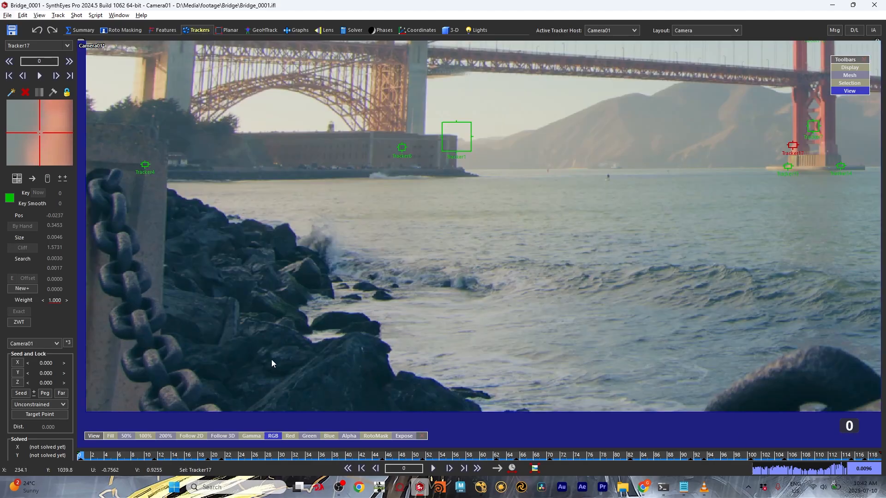
click(271, 359)
scroll(272, 353, up, 4)
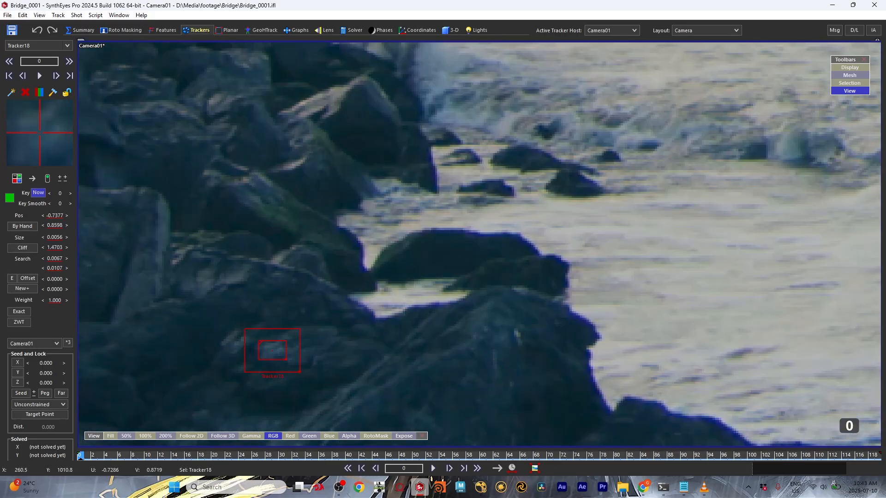
scroll(280, 341, down, 6)
Step: Track the foreground-rock tracker forward from frame 0 to frame 59, and place a second tracker on the same rock feature at frame 91
key(space)
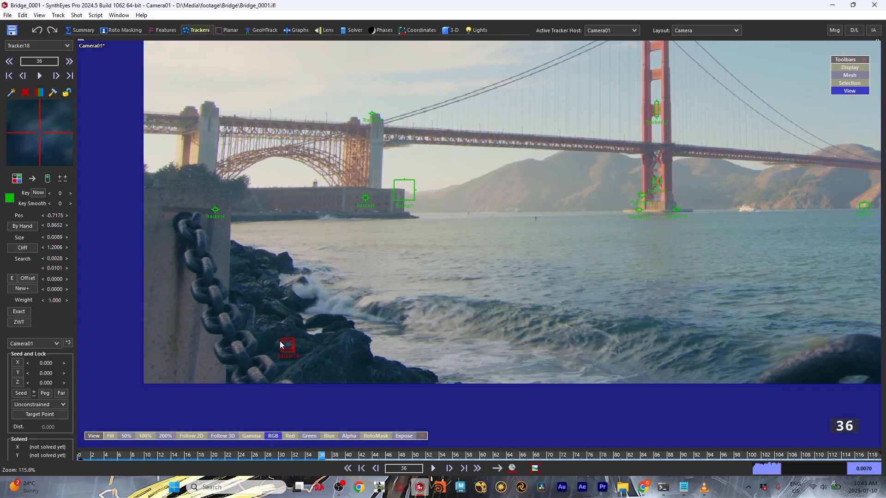
scroll(280, 342, up, 4)
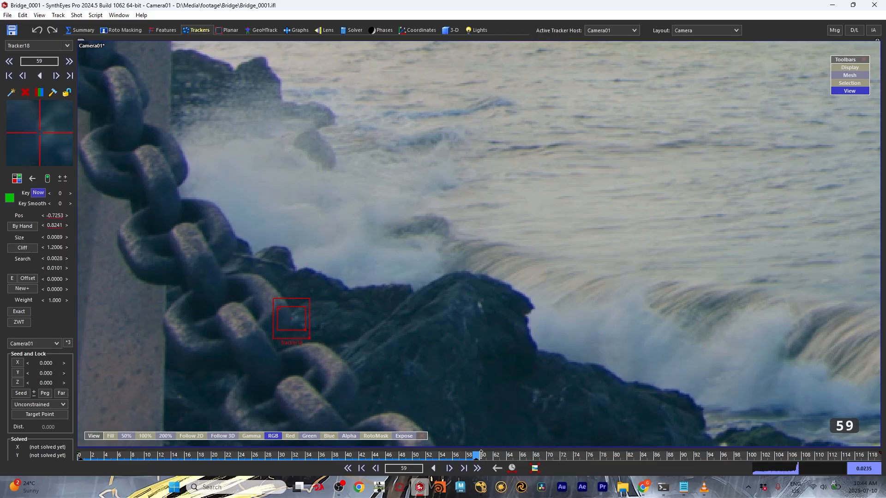
drag(481, 454, 691, 457)
click(180, 321)
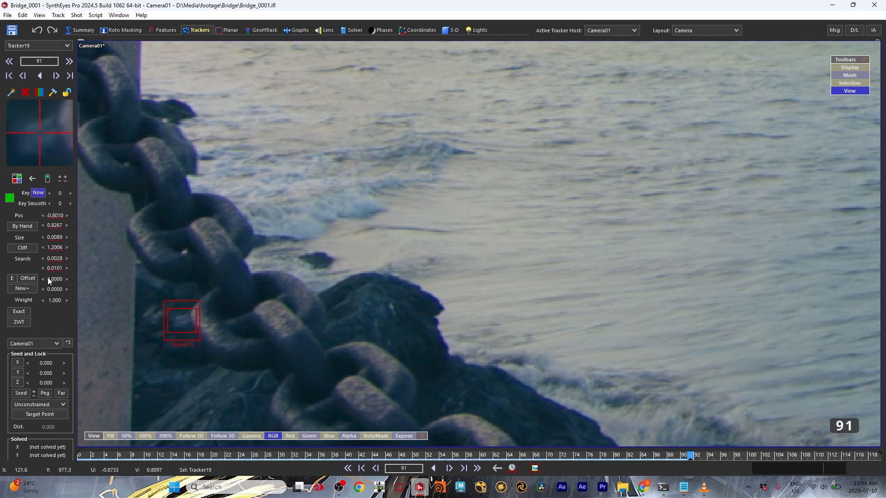
Step: Realign the second rock tracker at frame 91 and track it forward to frame 110, with size 0.0072 and a 0.0018 by 0.0105 search area
key(Right)
key(Right)
key(Right)
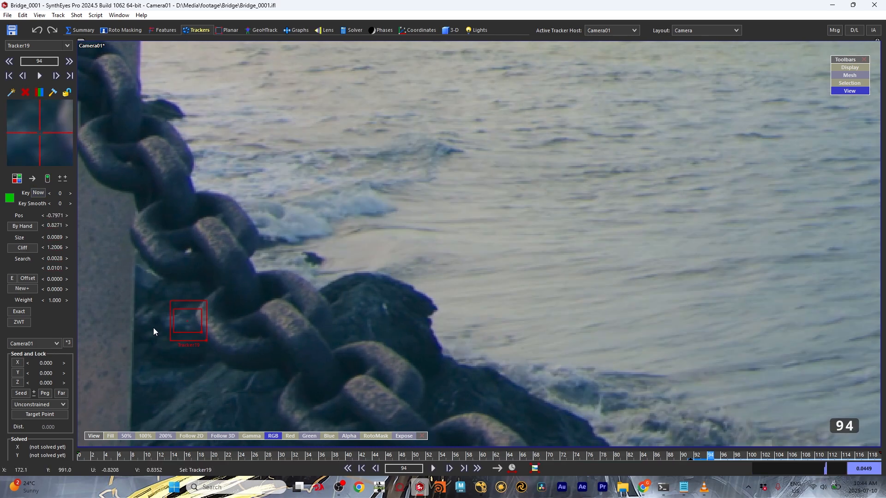
key(Left)
key(Left)
key(Left)
drag(181, 321, 181, 320)
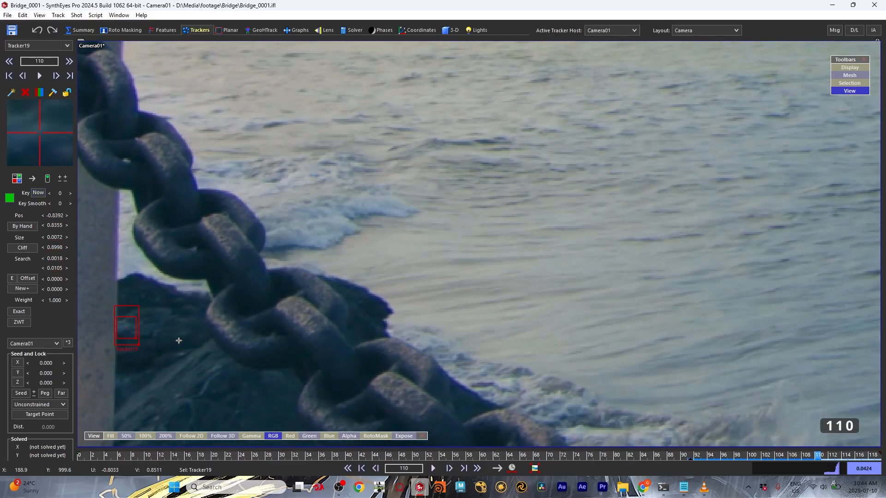
Step: Select both foreground-rock trackers, combine them into one tracker and scrub back to frame 35 to review the path
drag(660, 456, 749, 464)
click(302, 337)
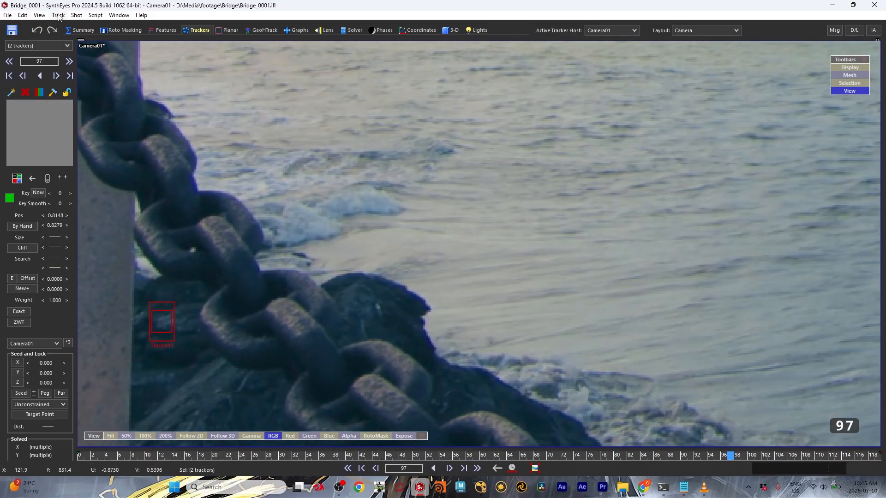
click(59, 15)
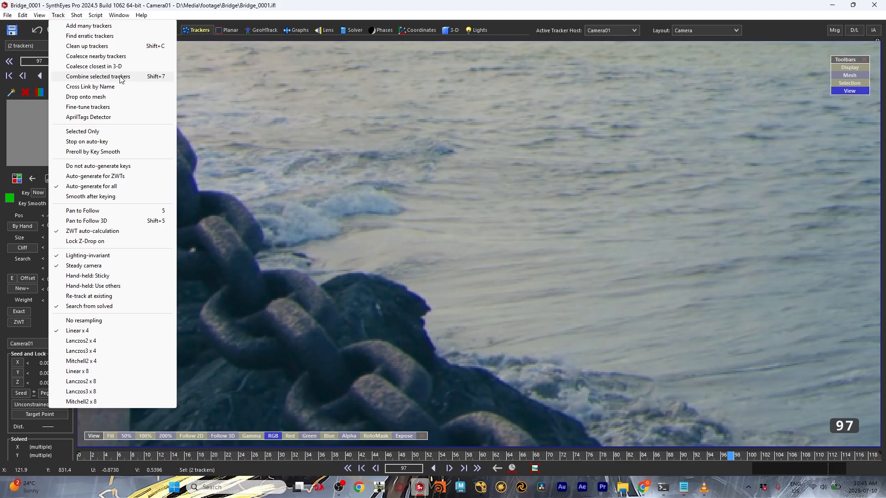
click(98, 77)
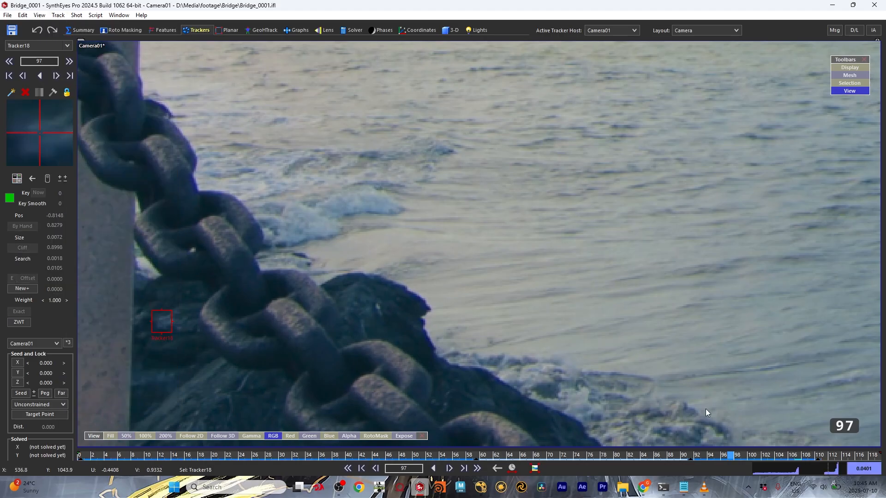
drag(730, 452, 204, 328)
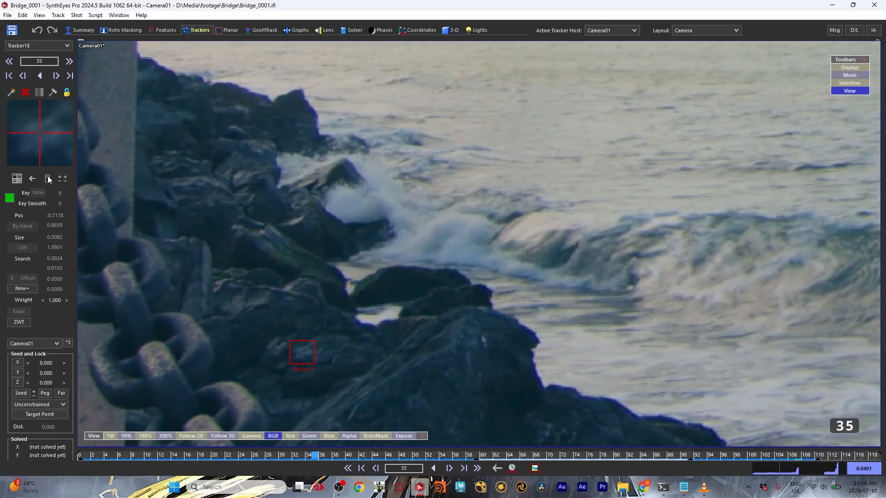
Step: Examine the far tower and the surrounding hills at frame 36 for another trackable feature
mouse_move(318, 454)
mouse_down()
mouse_move(171, 454)
mouse_move(675, 454)
mouse_move(322, 453)
mouse_up()
scroll(533, 179, down, 6)
middle_drag(682, 70, 414, 172)
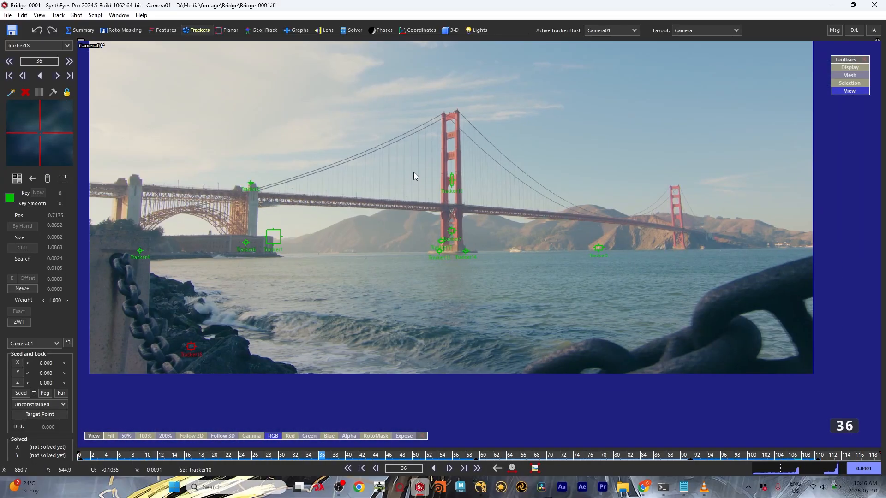
scroll(704, 238, up, 3)
scroll(731, 245, up, 1)
middle_drag(600, 240, 550, 253)
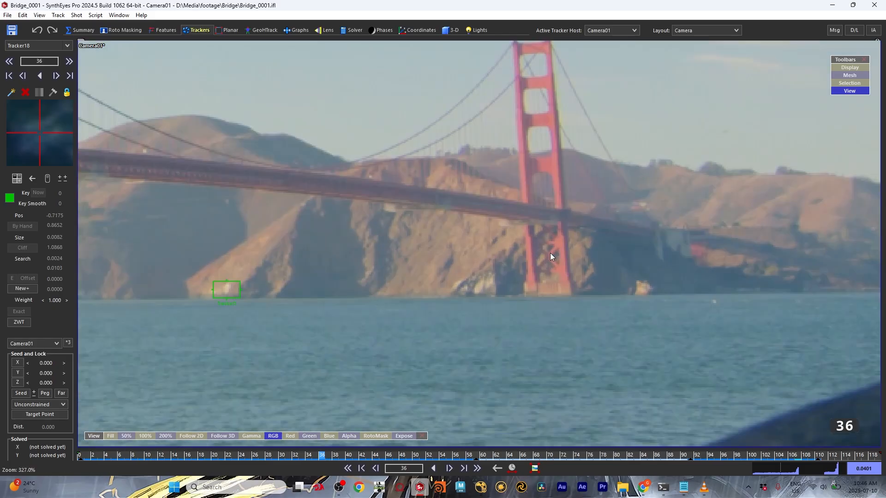
click(550, 252)
key(shift+a)
Step: Create a tracker at frame 0 on the hill ridge below the bridge deck, with size 0.0047 and a 0.0022 by 0.0095 search area
scroll(549, 252, down, 3)
middle_drag(369, 249, 625, 259)
scroll(231, 167, up, 5)
drag(225, 181, 299, 222)
key(d)
key(s)
key(b)
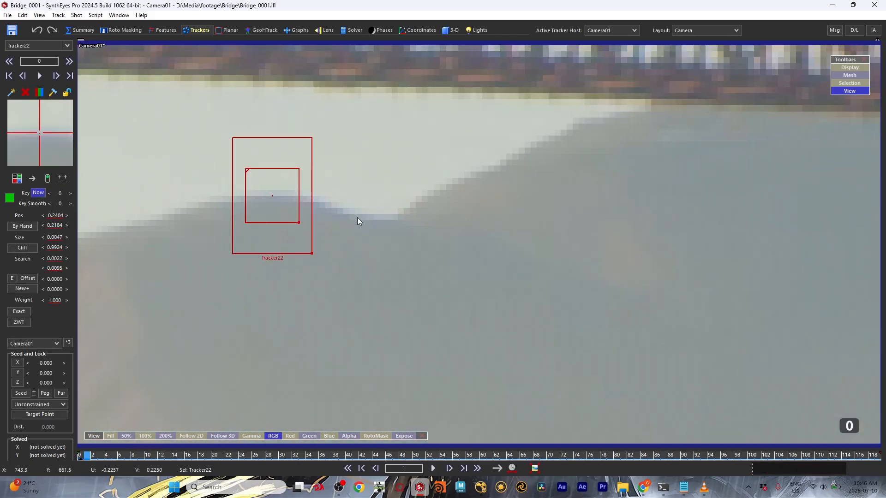
Step: Track the hill-ridge tracker forward from frame 0 to the end of the shot
key(space)
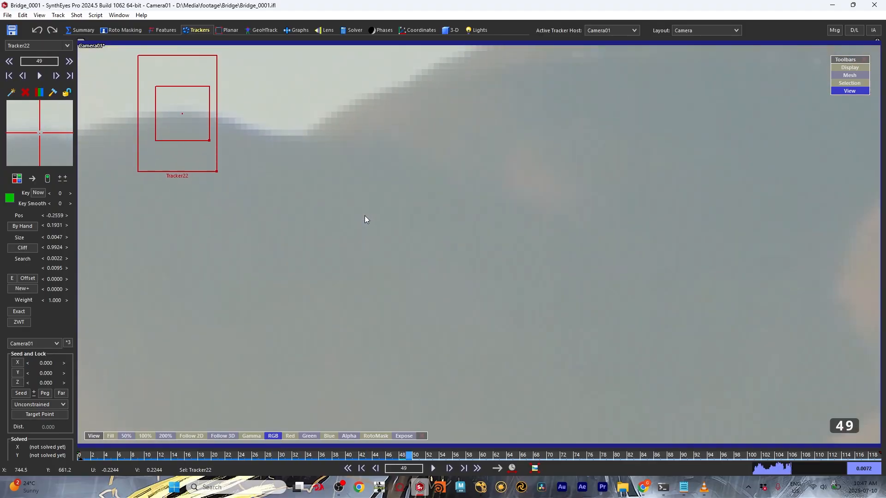
middle_drag(115, 91, 333, 194)
scroll(333, 194, down, 2)
middle_drag(253, 193, 542, 240)
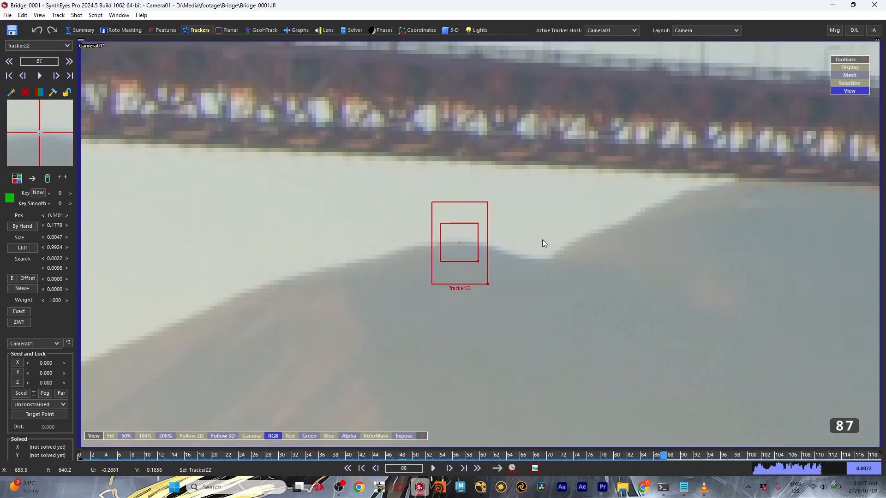
scroll(541, 240, down, 2)
Step: Return to frame 0, play back the hill-ridge track and lock the tracker
click(348, 468)
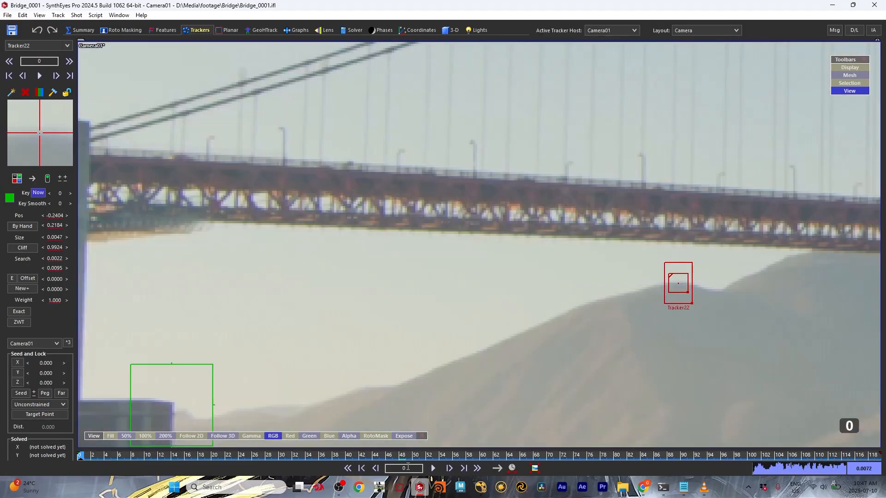
click(434, 468)
click(67, 93)
key(shift+a)
scroll(428, 271, down, 5)
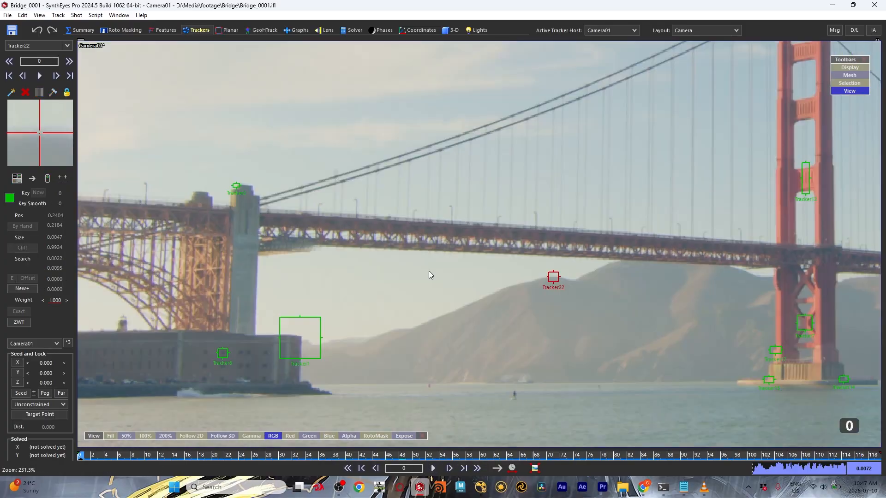
middle_drag(430, 270, 488, 216)
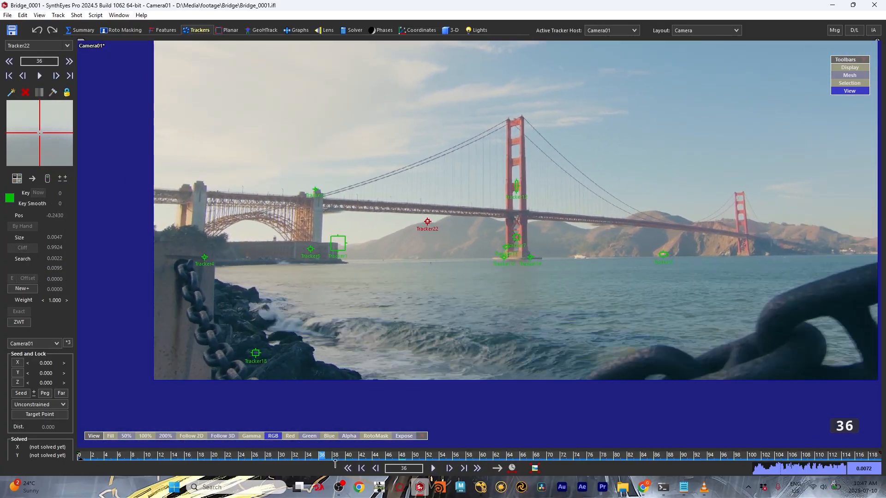
Step: Create a tracker at frame 0 on the foreground rock's tip against the water, with size 0.0083, and track it forward through frame 115
drag(441, 439, 80, 455)
scroll(321, 339, up, 3)
scroll(299, 353, up, 5)
click(323, 237)
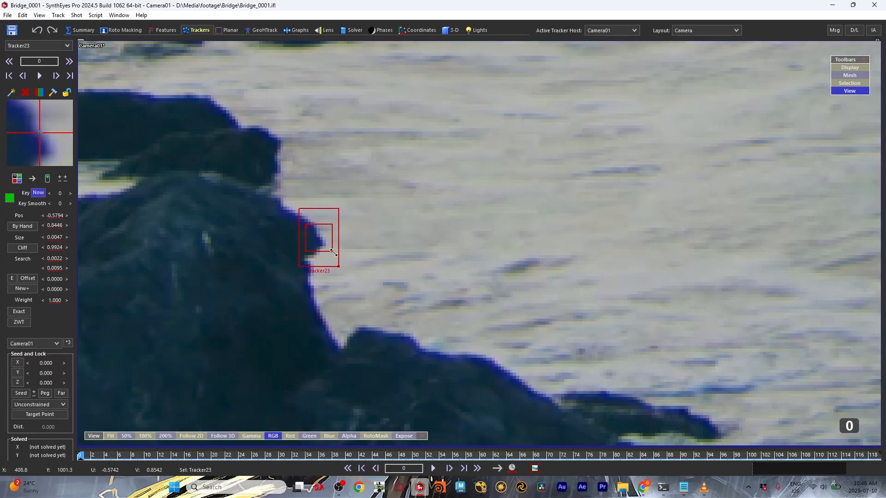
key(space)
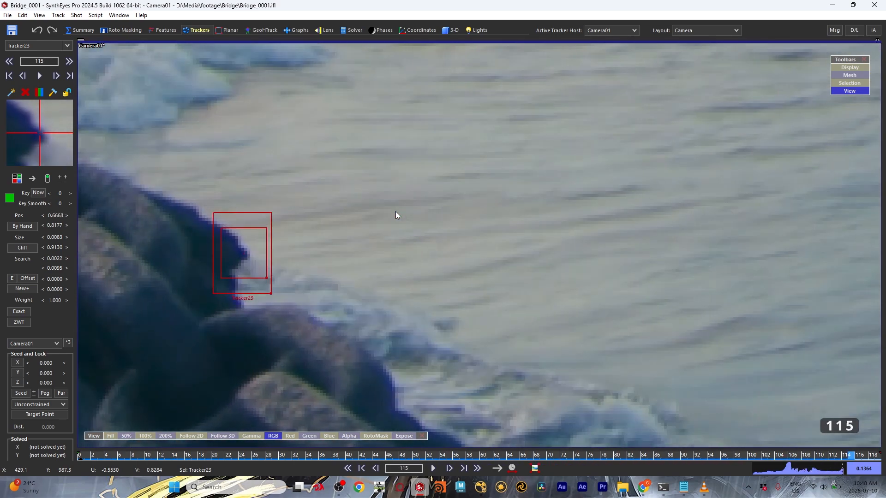
scroll(395, 216, down, 5)
click(434, 468)
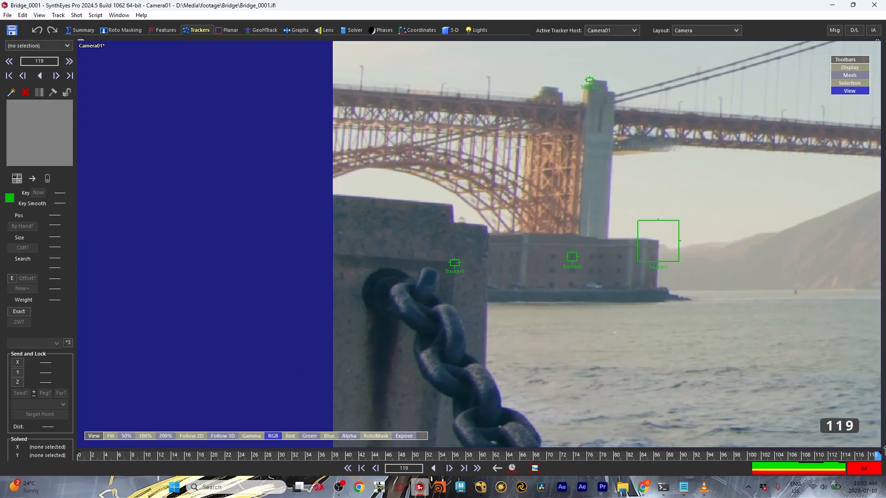
Step: Create a tracker at frame 0 where the pylon meets the fort roof, with size 0.0083 and a 0.0022 by 0.0095 search area
scroll(572, 289, up, 5)
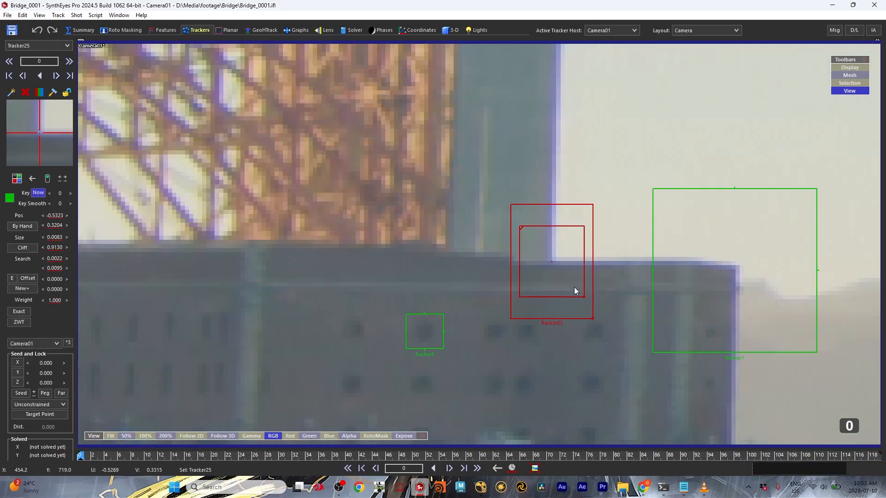
key(d)
key(s)
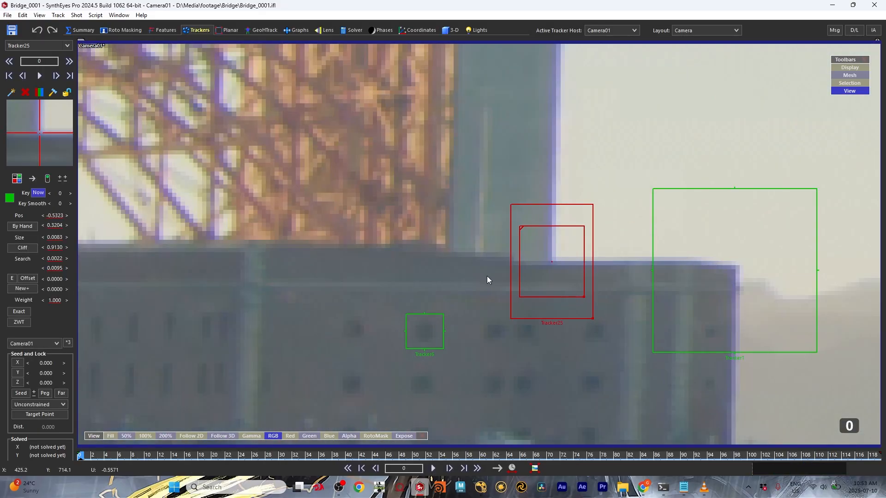
Step: Track the pylon-and-fort corner tracker forward from frame 0 to frame 119 and lock it
key(d)
key(d)
key(d)
key(d)
key(d)
key(d)
key(d)
key(d)
key(d)
key(d)
key(d)
key(d)
key(d)
key(d)
key(d)
key(d)
key(d)
key(d)
key(d)
key(d)
key(d)
key(d)
key(d)
key(d)
key(d)
key(d)
key(d)
key(d)
key(d)
key(d)
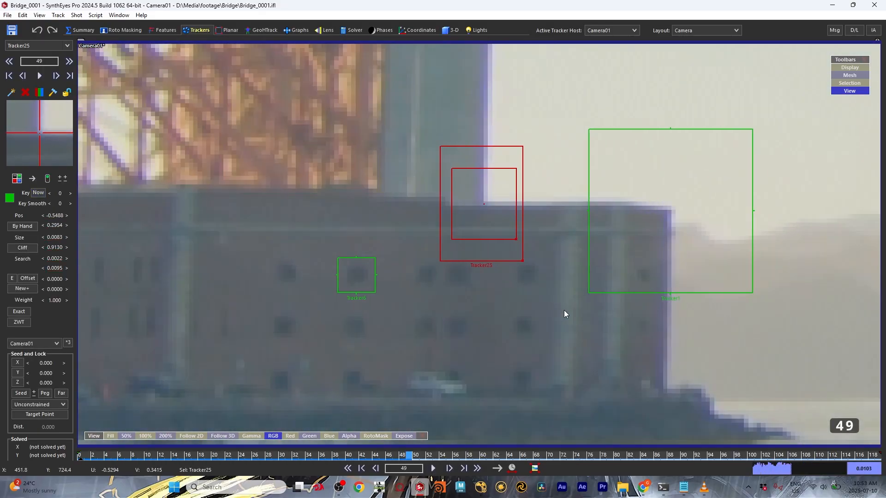
key(d)
key(d)
key(d)
key(d)
key(d)
key(d)
key(d)
key(d)
key(d)
key(d)
key(d)
key(d)
key(d)
key(d)
key(d)
key(d)
key(d)
key(d)
key(d)
key(d)
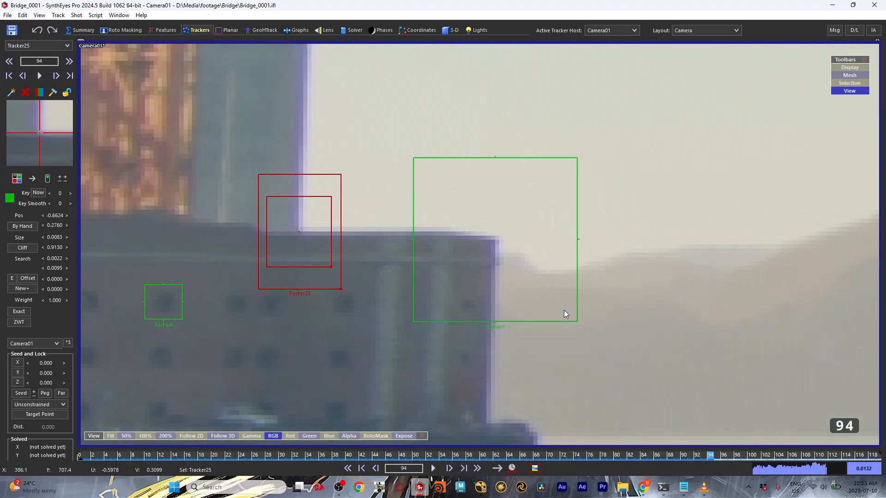
key(d)
key(d)
key(d)
key(d)
key(d)
key(d)
key(d)
key(d)
key(d)
key(d)
key(d)
key(d)
key(d)
scroll(564, 314, down, 8)
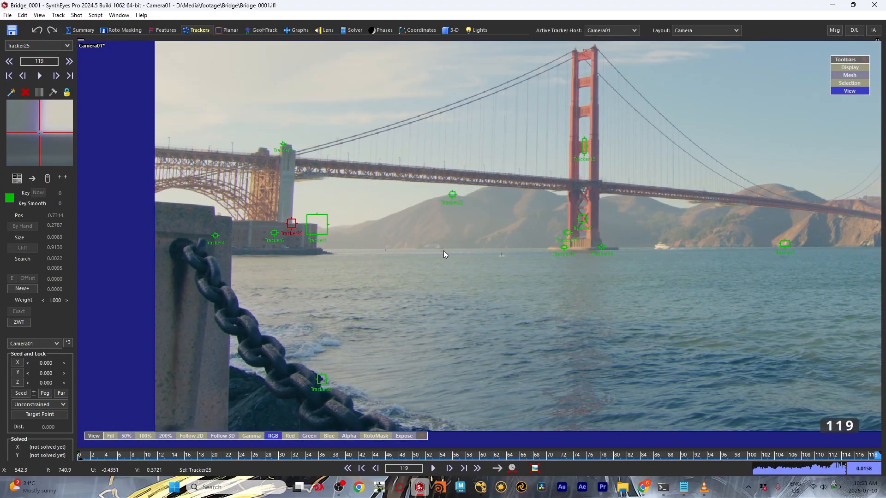
Step: Create a tracker on the top opening of the far tower at frame 119, with size 0.0147 and a 0.0158 by 0.0043 search area
scroll(428, 260, down, 3)
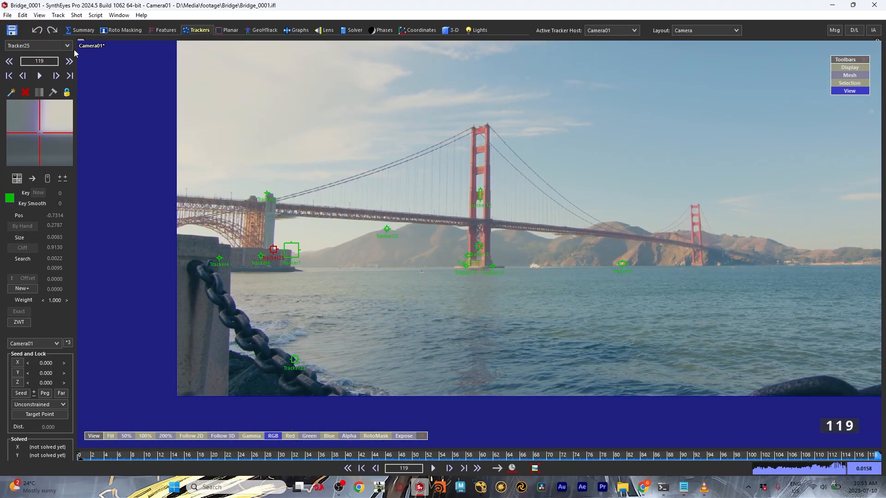
scroll(638, 141, up, 5)
click(593, 159)
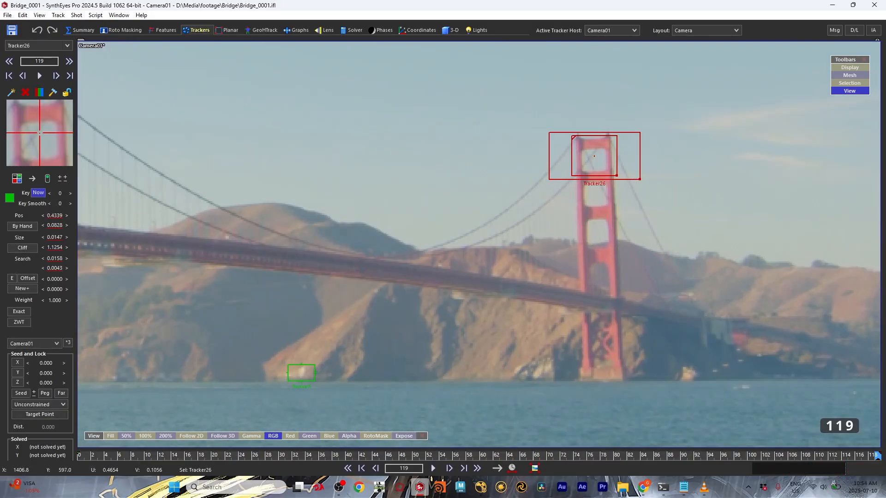
Step: Set the far-tower tracker to track backward, track it from frame 119 to frame 14 and lock it
click(33, 178)
key(space)
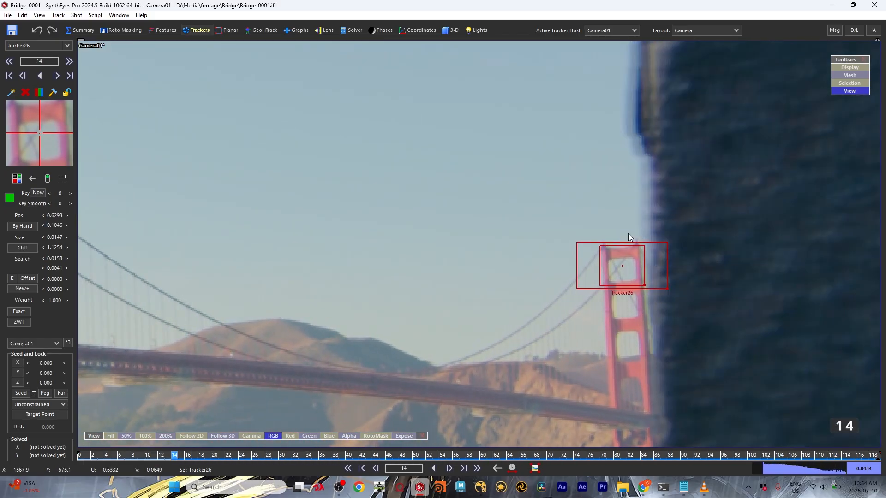
key(l)
Step: Create a tracker at frame 14 on the tree-topped ridge beside the far tower and track it backward to frame 10
scroll(604, 262, down, 8)
scroll(520, 175, up, 6)
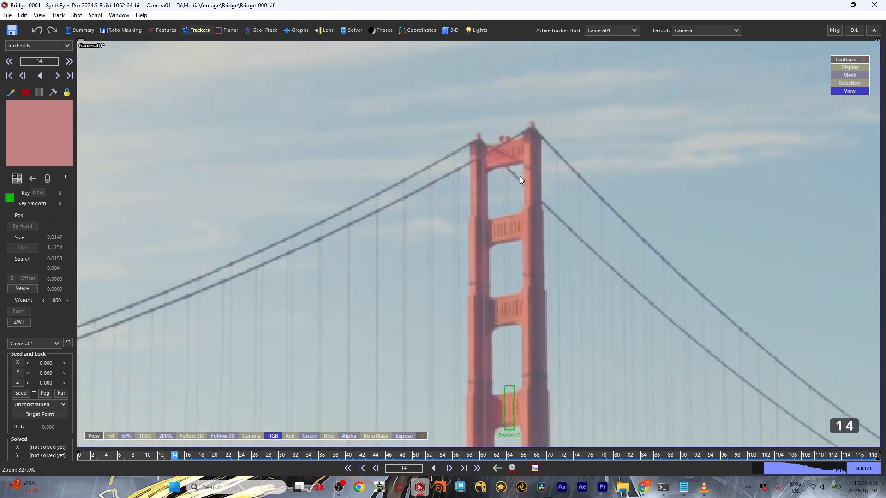
scroll(436, 294, down, 8)
scroll(396, 321, up, 2)
scroll(636, 262, up, 3)
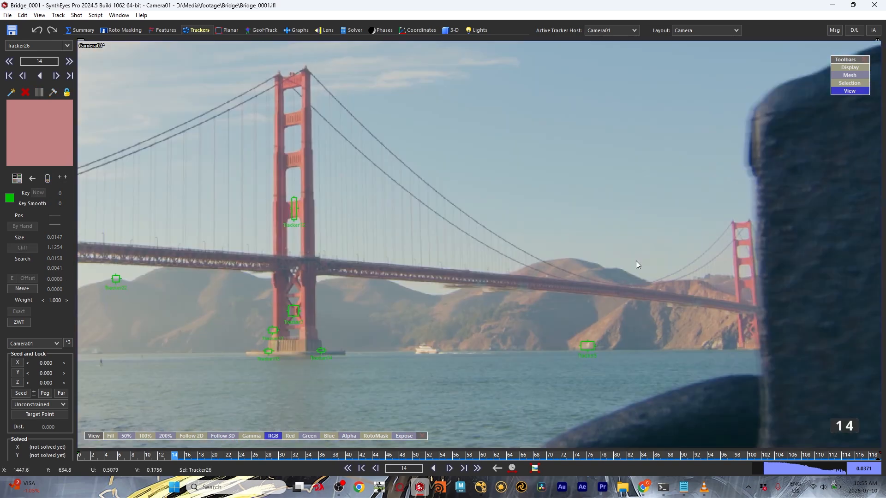
scroll(493, 228, up, 4)
key(c)
click(498, 222)
key(s)
key(s)
key(s)
key(s)
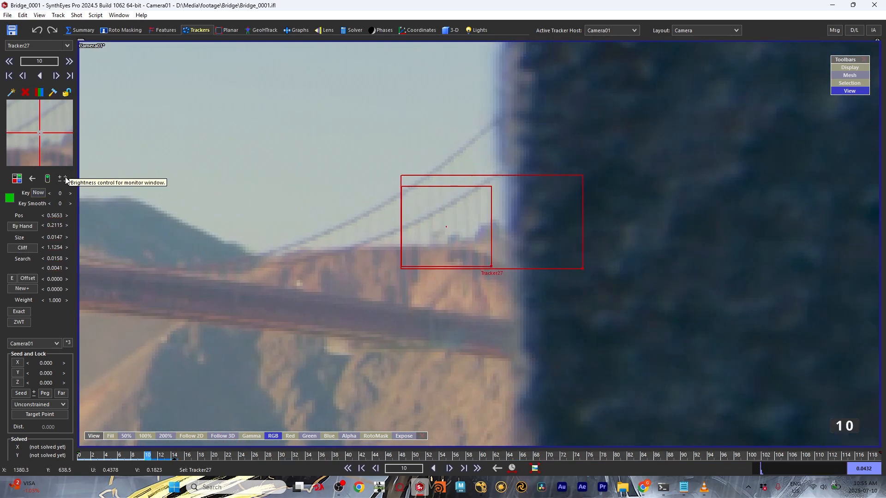
Step: Switch the tree-topped ridge tracker to forward tracking, track it to frame 119 and lock it
key(d)
click(32, 179)
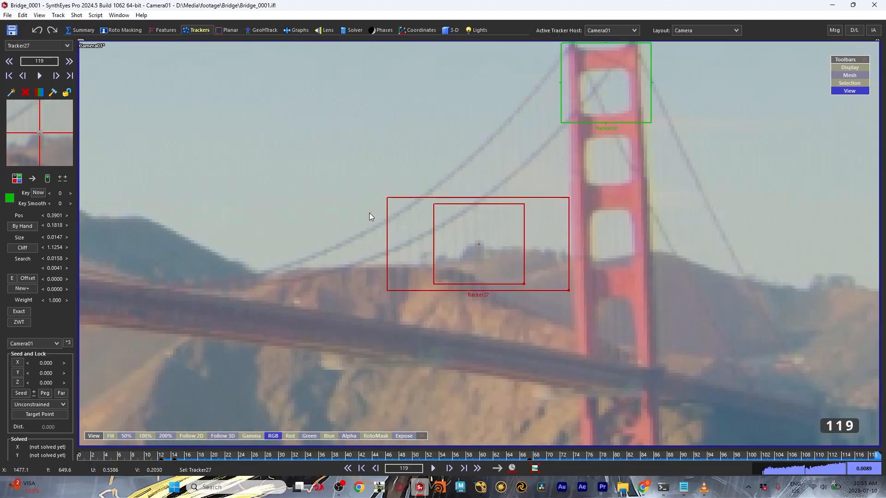
scroll(463, 212, down, 4)
scroll(572, 312, up, 2)
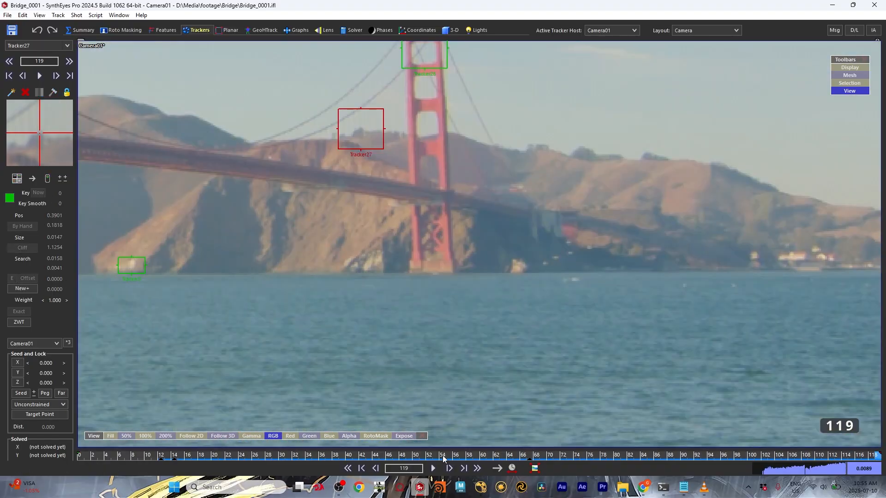
Step: Create a tracker at frame 0 on the small turret above the fort roof, with size 0.0095 and a 0.0011 by 0.0013 search area
click(361, 469)
scroll(352, 291, down, 2)
middle_drag(352, 291, 783, 264)
middle_drag(435, 259, 866, 236)
middle_drag(187, 180, 327, 169)
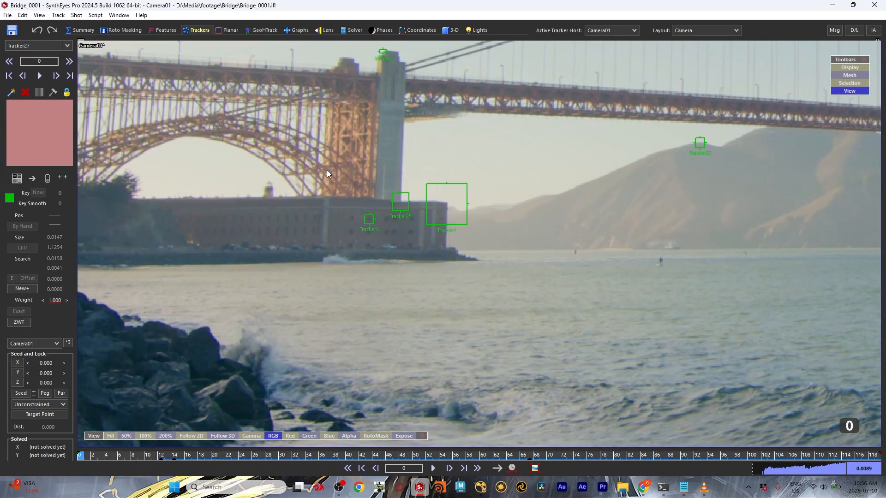
scroll(327, 173, up, 5)
click(320, 224)
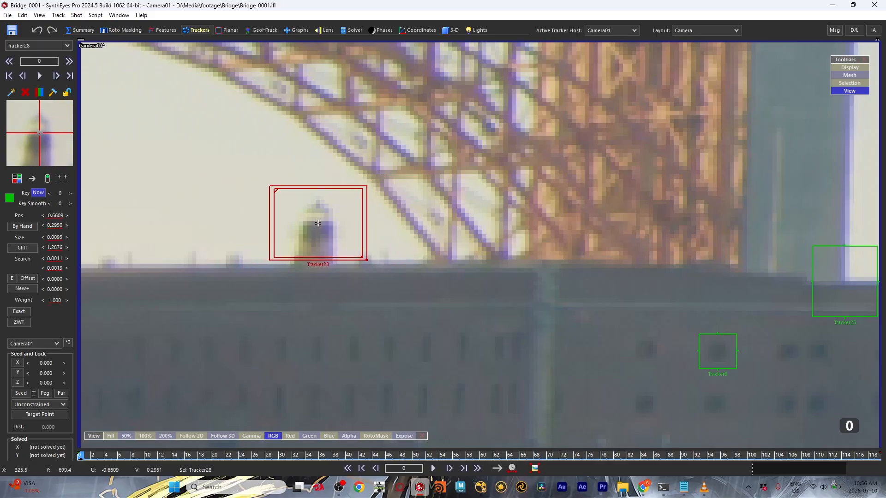
Step: Test-track the small turret tracker frame by frame over the first frames, stepping forward and back as far as frame 13
key(d)
key(d)
key(d)
key(d)
key(d)
key(d)
key(d)
key(d)
key(d)
key(d)
key(d)
key(d)
key(s)
key(s)
key(s)
key(s)
key(s)
key(s)
key(s)
key(s)
drag(326, 224, 341, 230)
key(d)
key(d)
key(d)
key(d)
key(d)
key(d)
key(d)
key(d)
key(d)
key(s)
key(s)
key(d)
key(d)
key(s)
key(s)
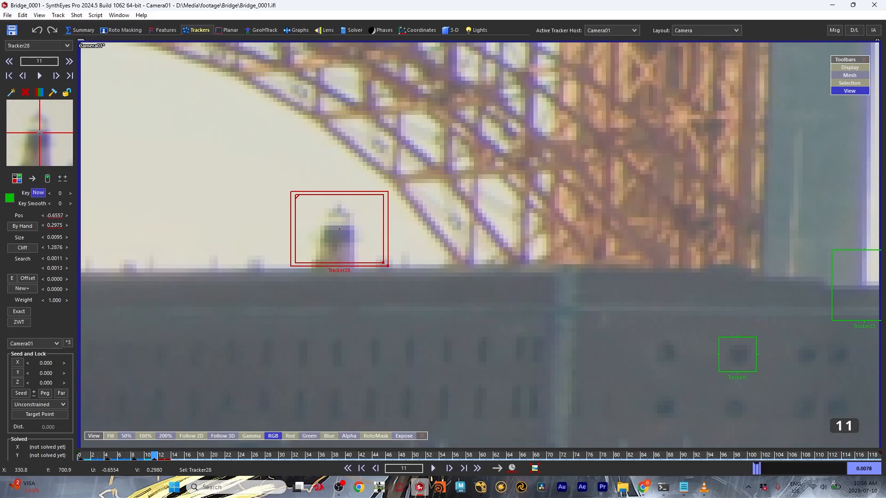
Step: Shrink the turret tracker at frame 0 to size 0.0069 with aspect 0.8277 and test-track it over the first seven frames
key(Home)
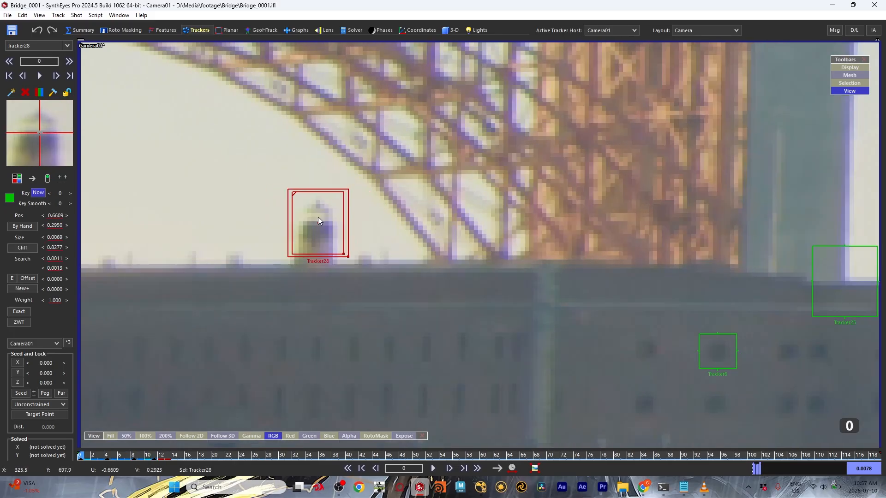
key(d)
key(s)
key(d)
key(d)
key(d)
key(d)
key(d)
key(d)
key(d)
key(s)
key(s)
key(s)
key(s)
key(s)
key(s)
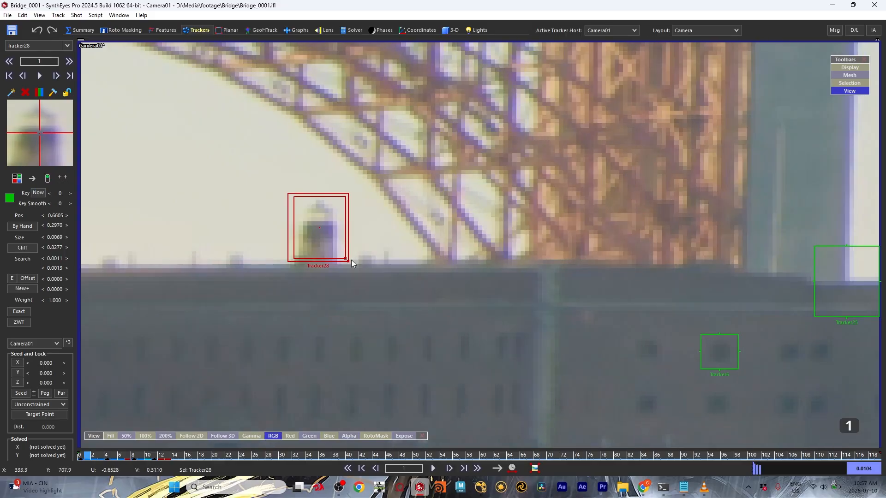
Step: Enlarge the turret tracker to size 0.0108 with a 0.0099 by 0.0134 search area and track it forward to frame 111
drag(340, 240, 396, 318)
mouse_move(361, 276)
mouse_down()
mouse_move(349, 263)
mouse_move(364, 271)
mouse_up()
key(s)
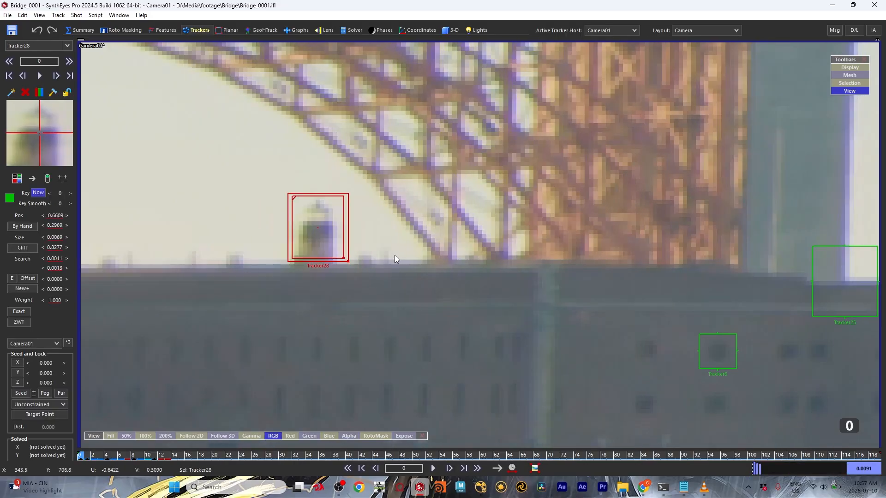
key(space)
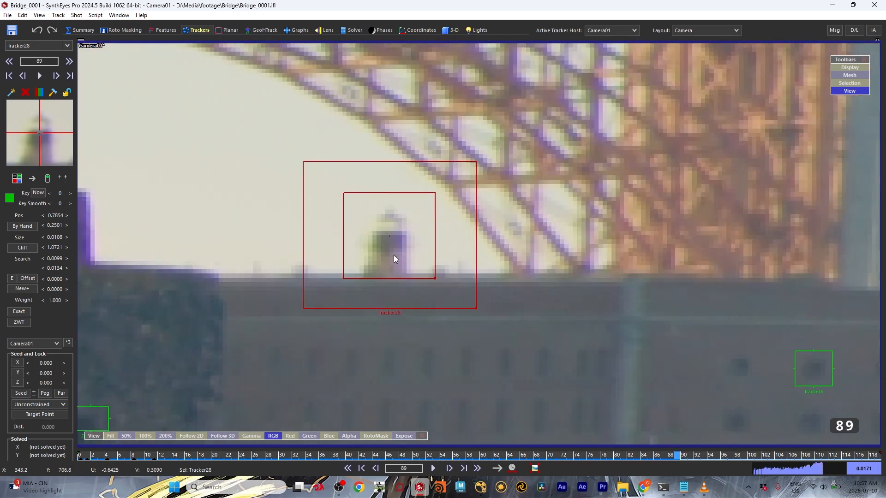
key(space)
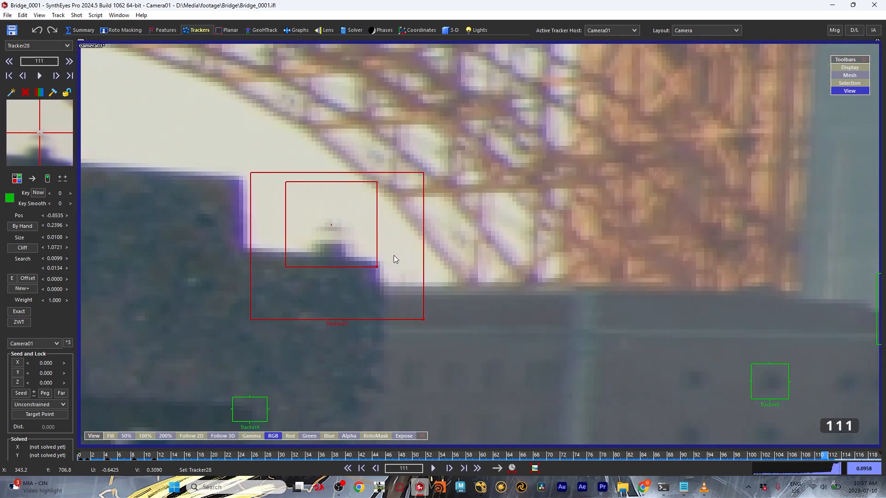
Step: Disable the turret tracker from frame 104 onward, before the foreground post covers the turret
key(s)
key(s)
key(s)
key(s)
key(s)
key(s)
key(s)
click(47, 179)
Step: Solve the camera from the supervised trackers with the shot rewound to frame 0
scroll(430, 217, down, 5)
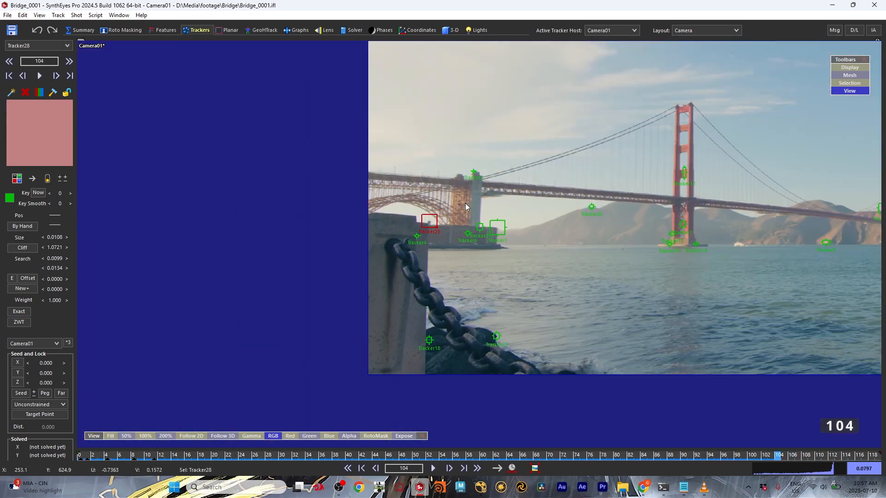
scroll(465, 203, down, 1)
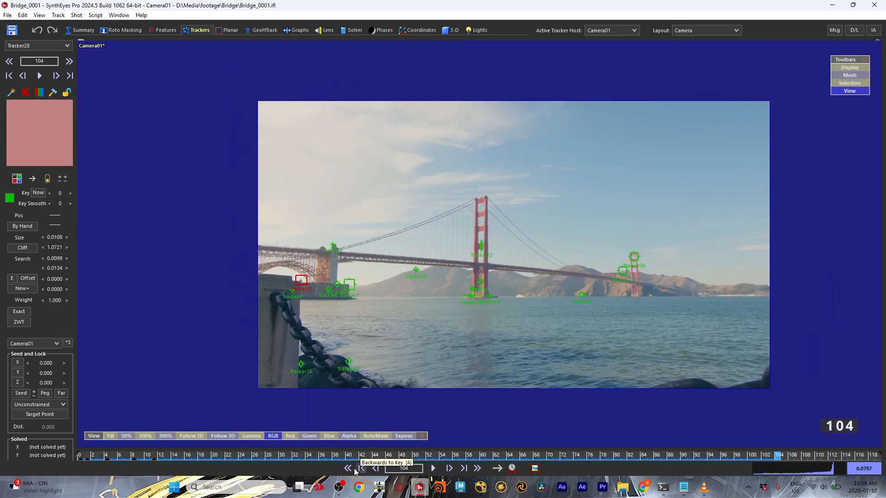
click(433, 468)
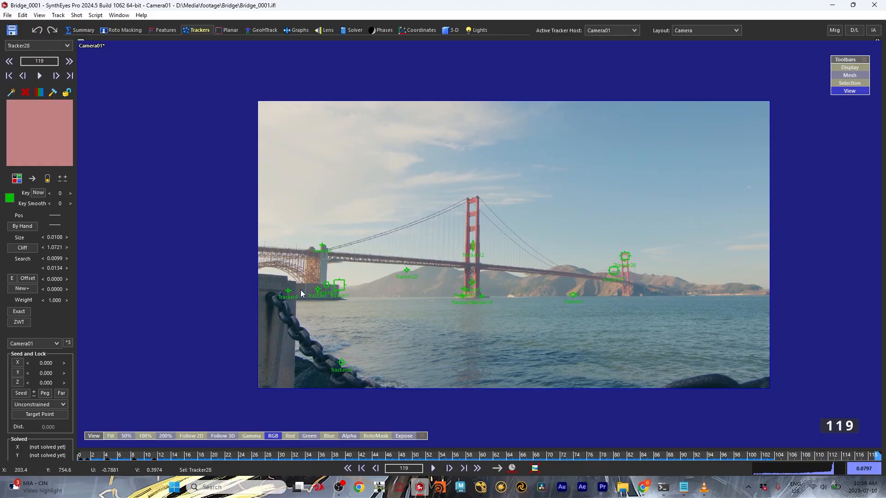
click(347, 468)
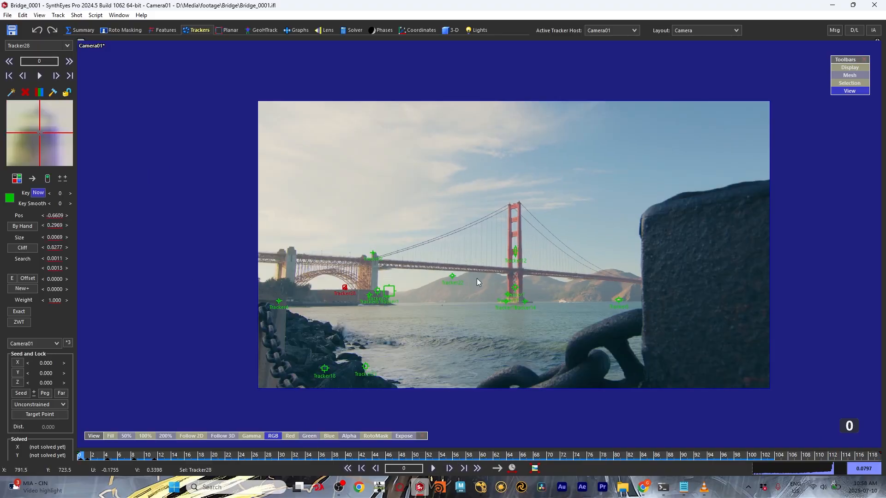
middle_drag(378, 261, 330, 248)
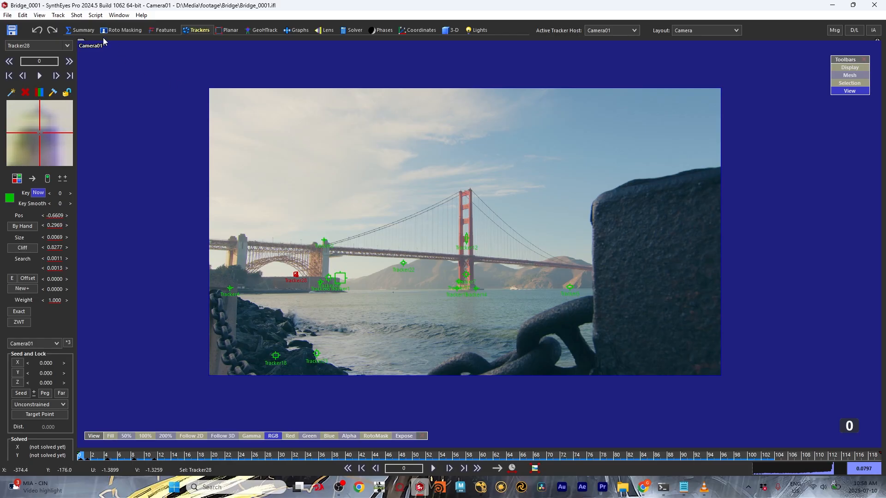
click(89, 30)
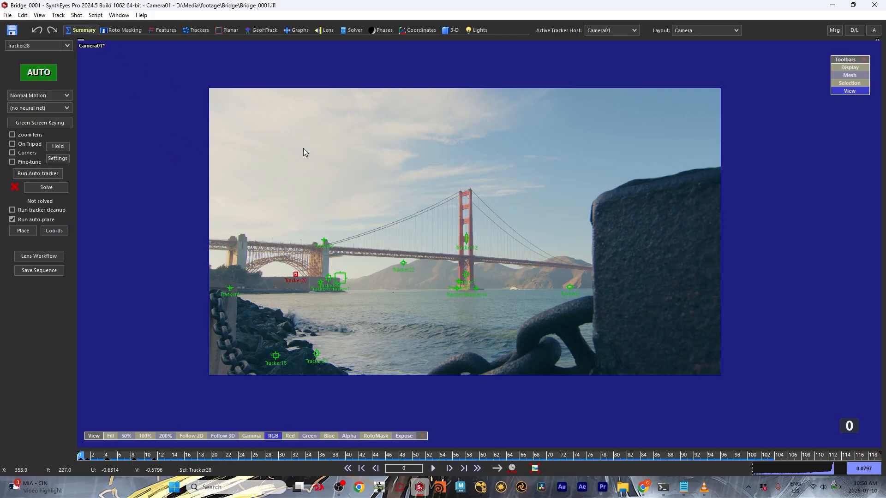
click(63, 187)
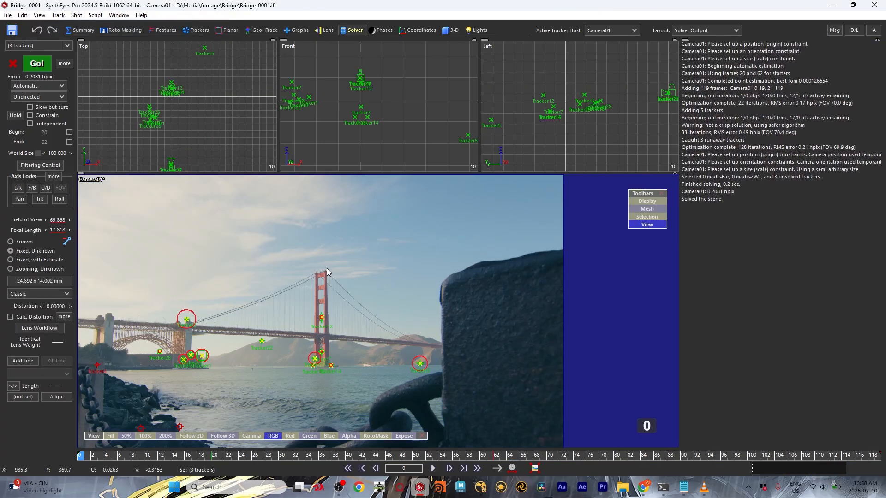
scroll(527, 130, down, 2)
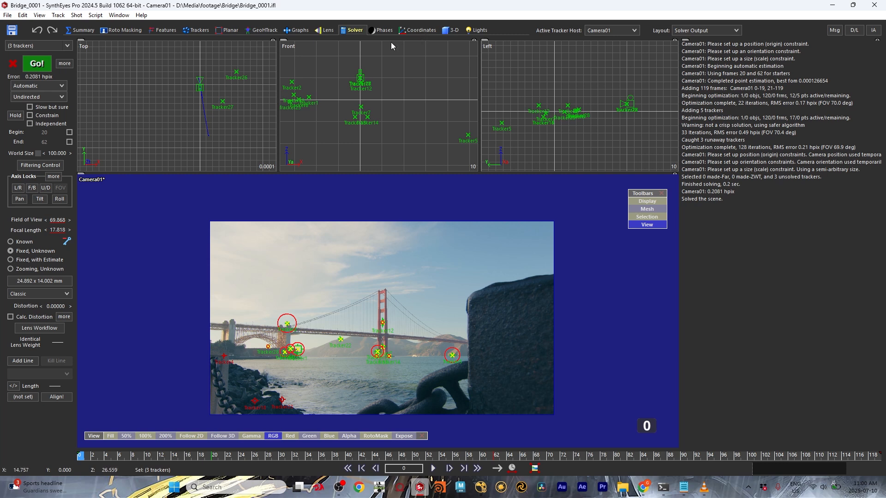
Step: Switch to the coordinate system setup, deselect all trackers and enlarge the camera view
click(416, 31)
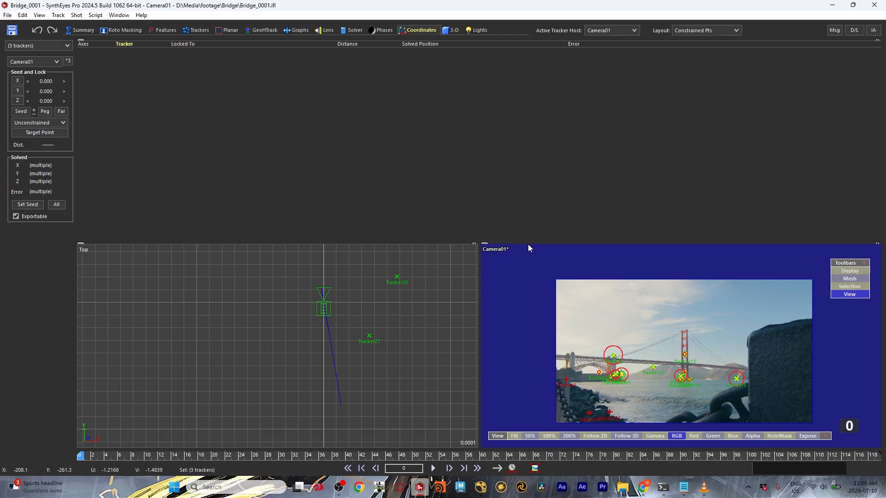
drag(527, 242, 507, 81)
click(453, 201)
drag(479, 167, 191, 167)
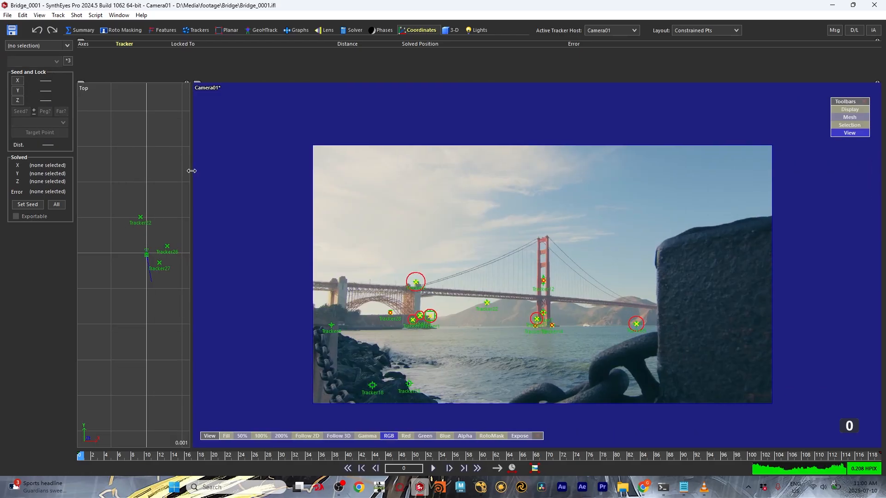
Step: Start three-point alignment with the near tower's left pier tracker as origin and the right pier tracker locked at X 20
click(68, 60)
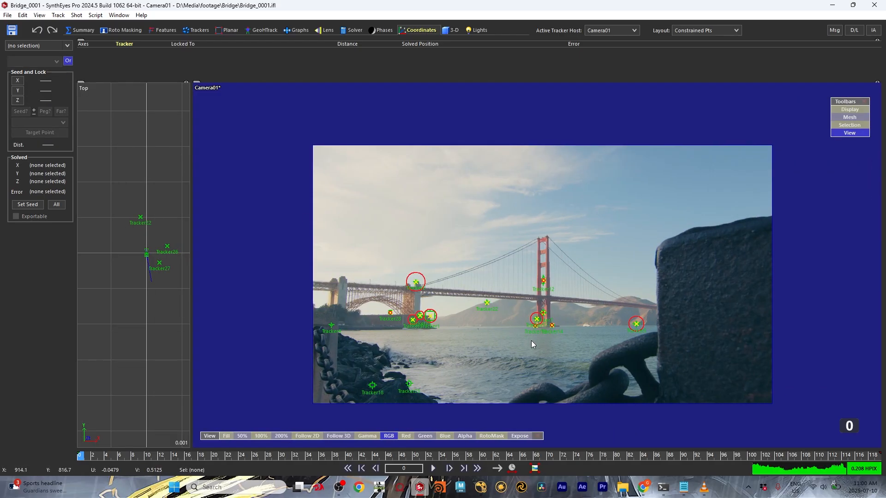
scroll(556, 335, up, 4)
scroll(555, 336, down, 1)
middle_drag(376, 330, 804, 241)
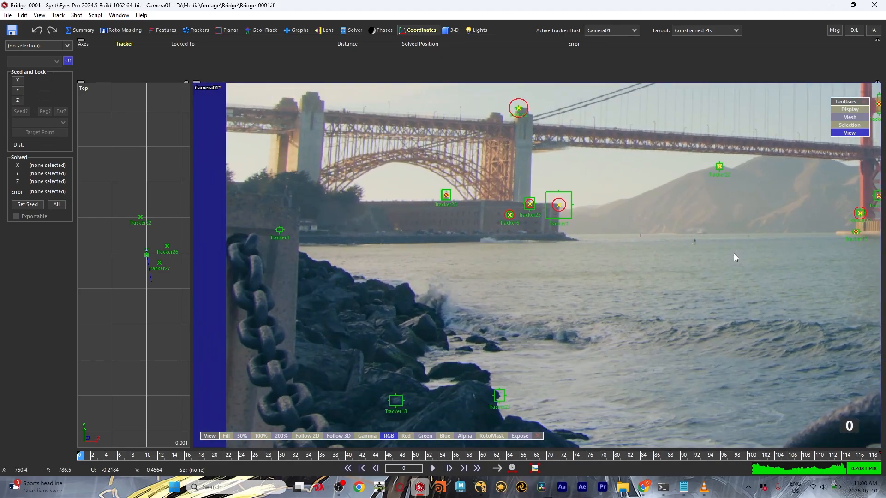
scroll(678, 239, down, 1)
scroll(664, 245, up, 4)
scroll(664, 244, down, 1)
scroll(669, 232, down, 1)
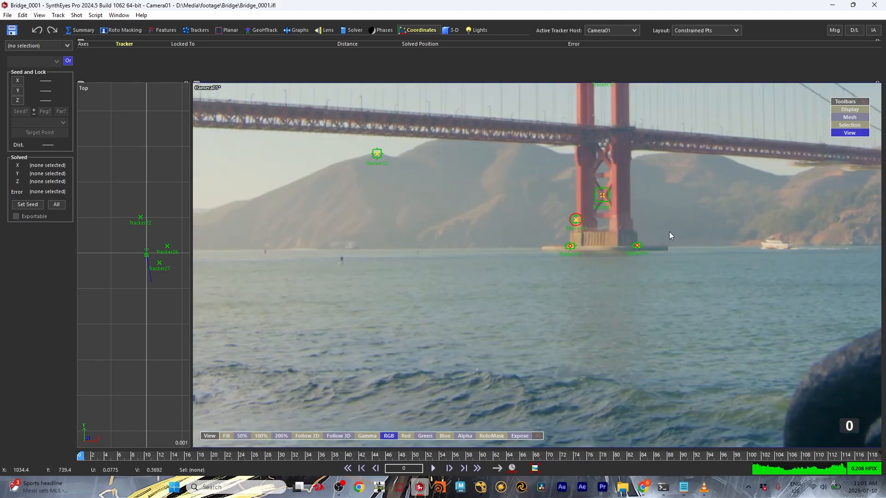
scroll(669, 232, up, 1)
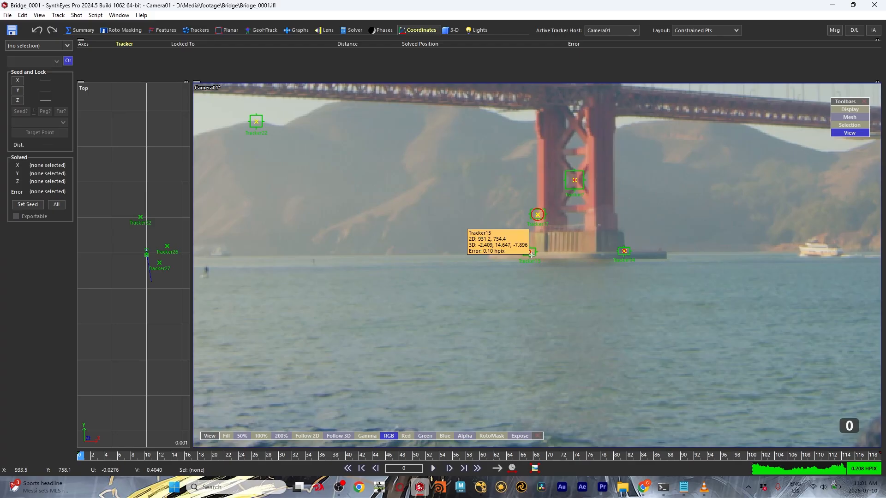
click(530, 253)
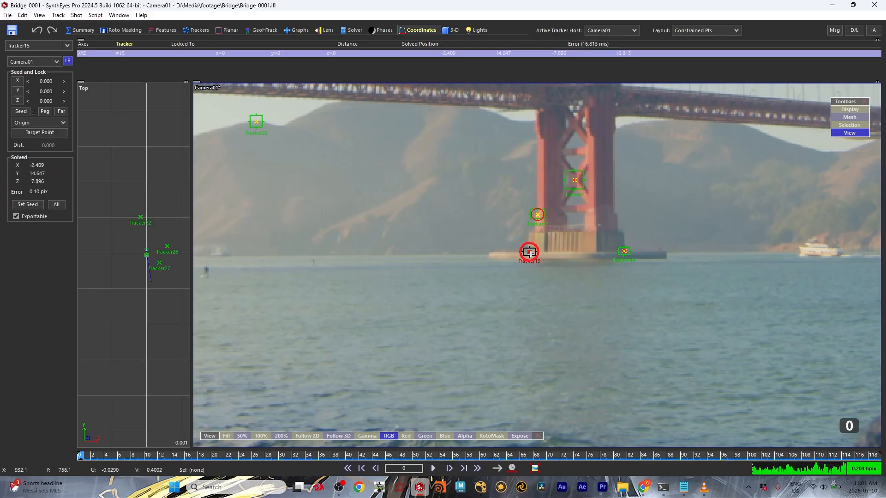
click(624, 252)
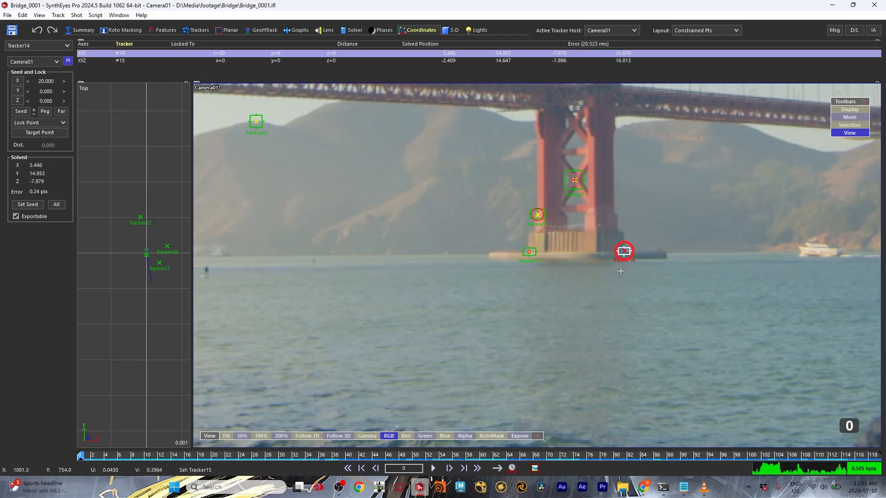
Step: Put the waterline tracker right of the ferry on the XY plane and apply the coordinate system
scroll(617, 262, down, 1)
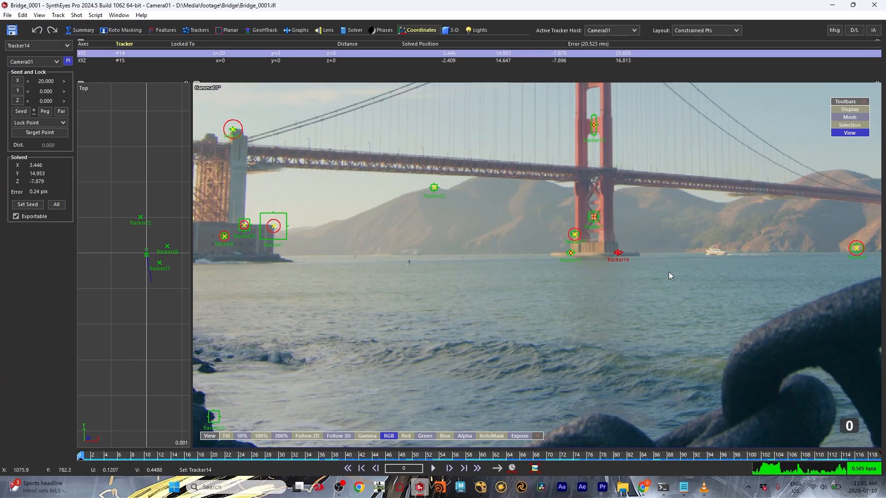
middle_drag(676, 270, 583, 285)
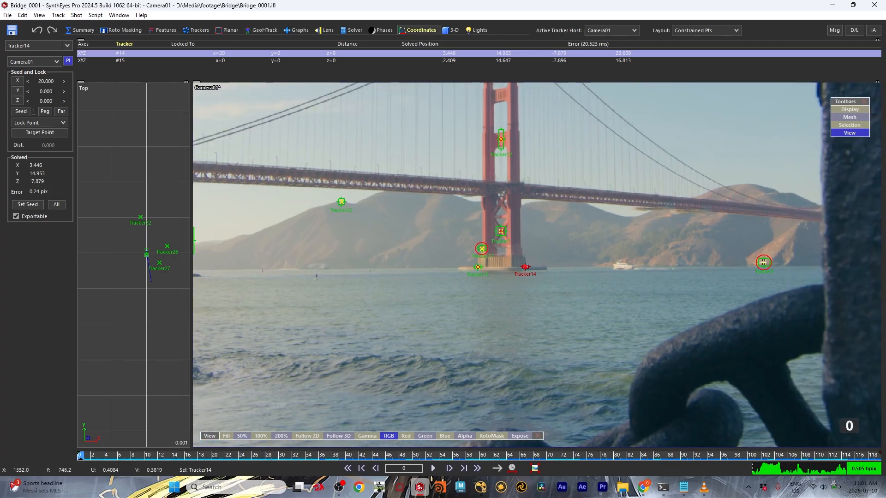
mouse_move(763, 263)
click(764, 263)
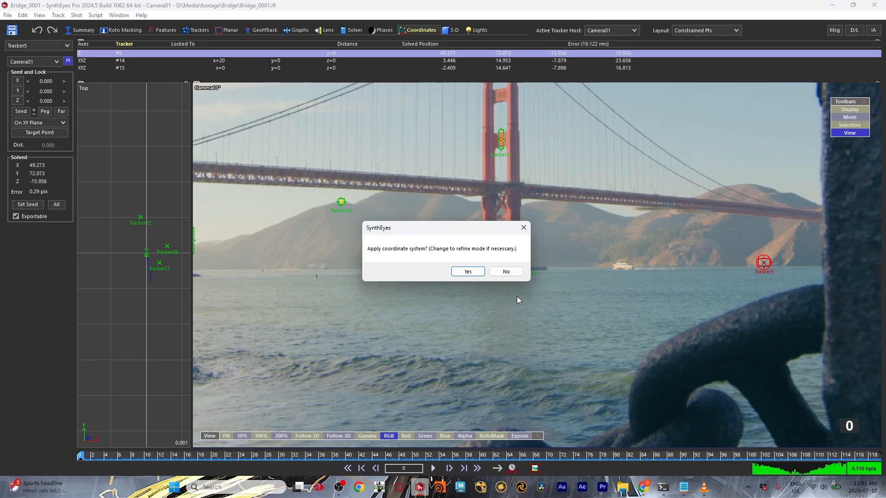
click(468, 272)
drag(181, 455, 7, 444)
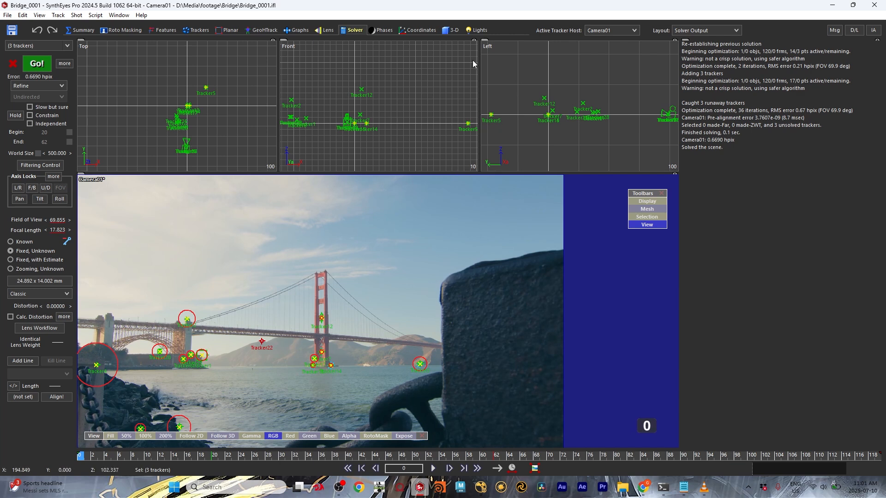
Step: Create an Earthling mesh in the Top view at the foot of the near bridge tower
click(446, 33)
click(30, 61)
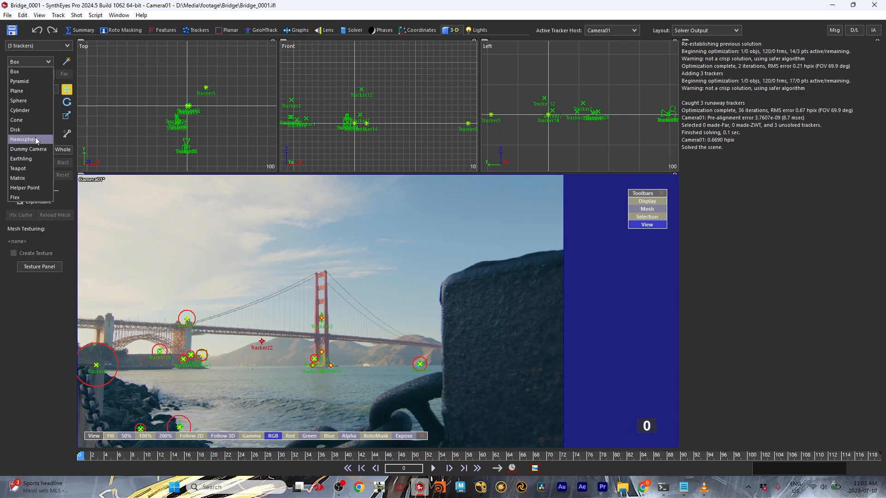
click(26, 159)
scroll(356, 129, up, 2)
scroll(317, 322, up, 3)
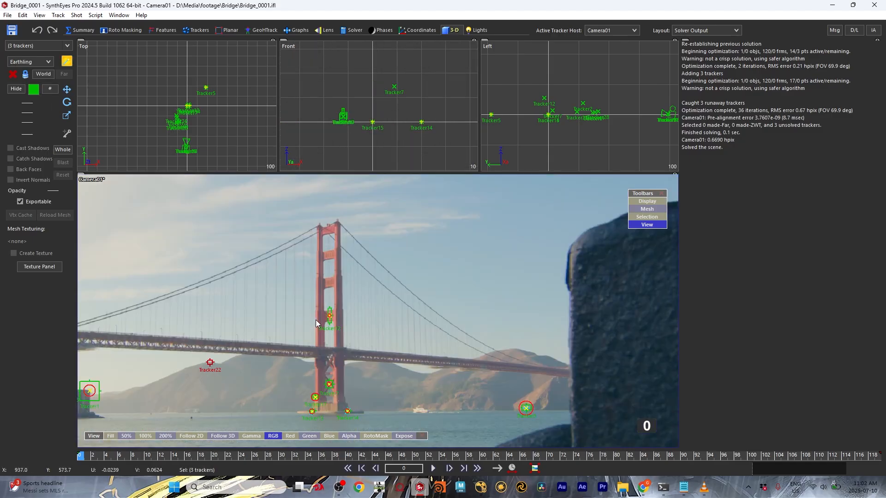
scroll(415, 106, up, 5)
scroll(184, 105, up, 5)
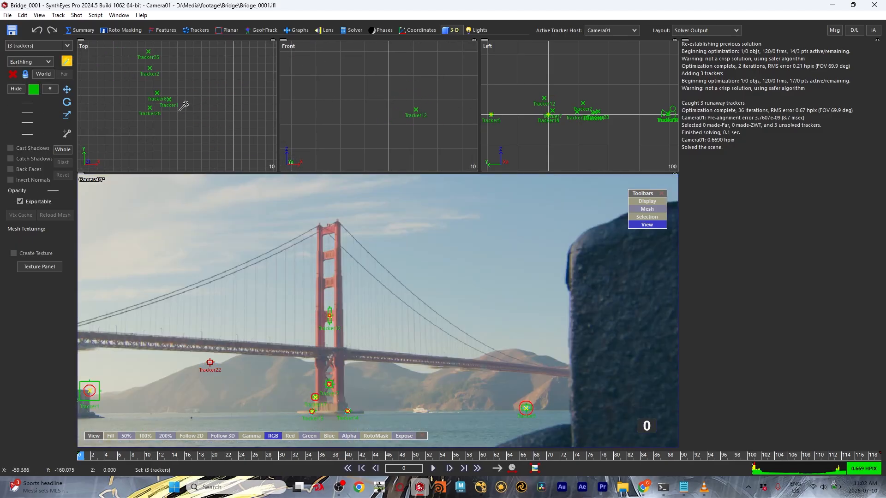
scroll(184, 105, down, 3)
scroll(171, 74, up, 6)
drag(186, 134, 200, 64)
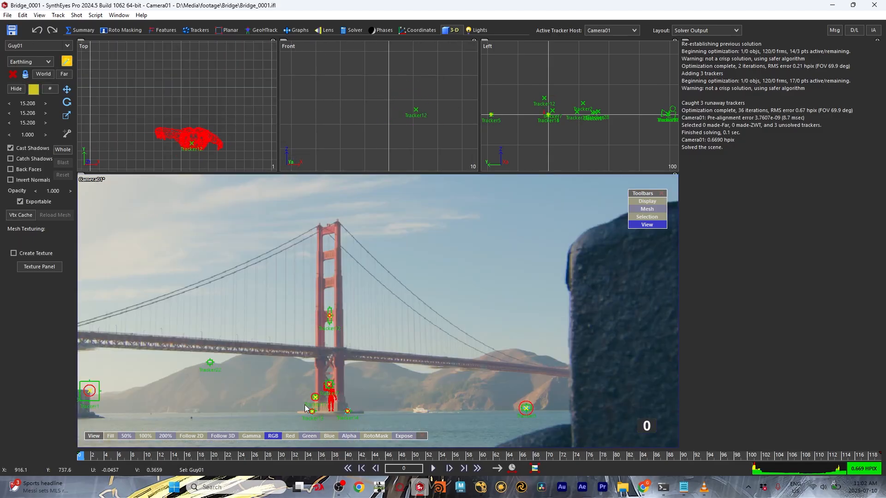
Step: Move the Earthling to about X 11.4, Y 14.3, Z -0.2 so it stands on the tower pier
scroll(331, 406, up, 4)
middle_drag(331, 407, 314, 338)
click(66, 90)
scroll(356, 136, down, 4)
scroll(365, 157, up, 6)
middle_drag(366, 158, 367, 175)
drag(387, 87, 389, 89)
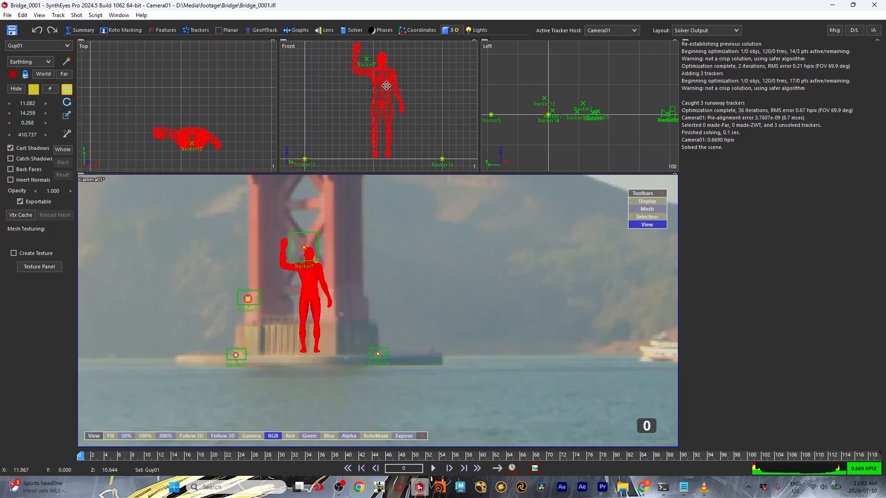
Step: Play the shot to check that the Earthling sticks to the pier, and rewind to frame 0
scroll(383, 281, down, 7)
click(431, 466)
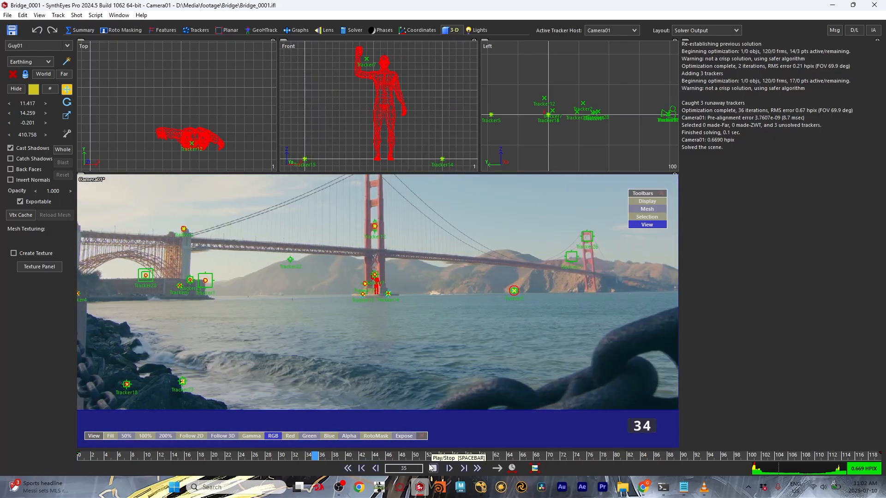
click(431, 467)
click(348, 468)
middle_drag(222, 221, 224, 278)
Step: Create a Sphere mesh near the bridge tower in the Top view
click(29, 61)
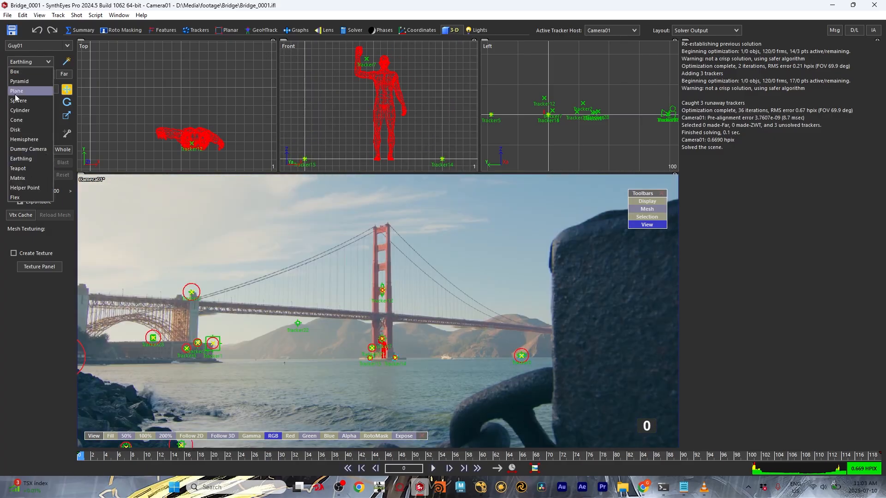
click(18, 101)
scroll(192, 69, down, 2)
scroll(281, 110, down, 3)
scroll(231, 88, down, 6)
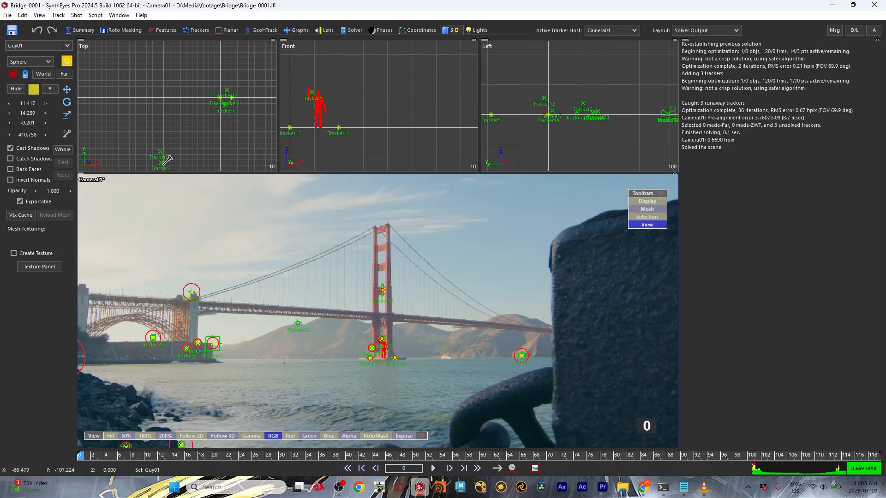
middle_drag(163, 164, 207, 93)
middle_drag(238, 140, 208, 97)
scroll(206, 99, down, 5)
middle_drag(186, 158, 221, 91)
scroll(221, 90, down, 2)
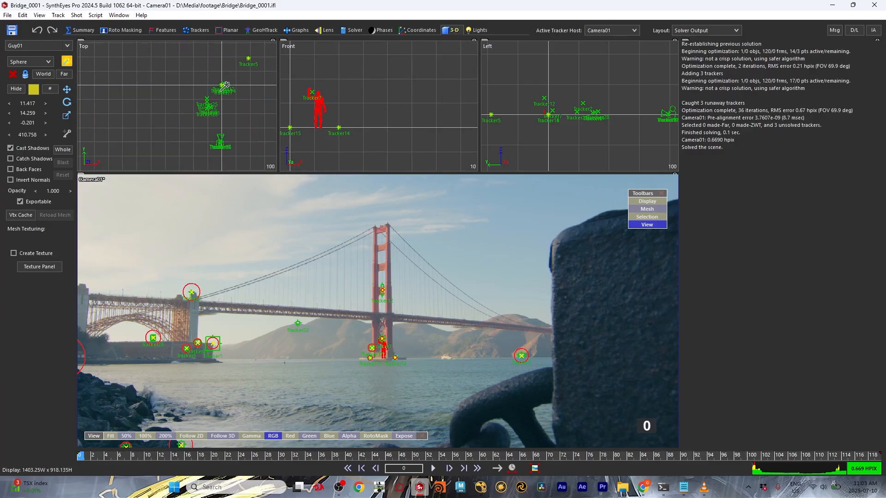
scroll(226, 85, up, 10)
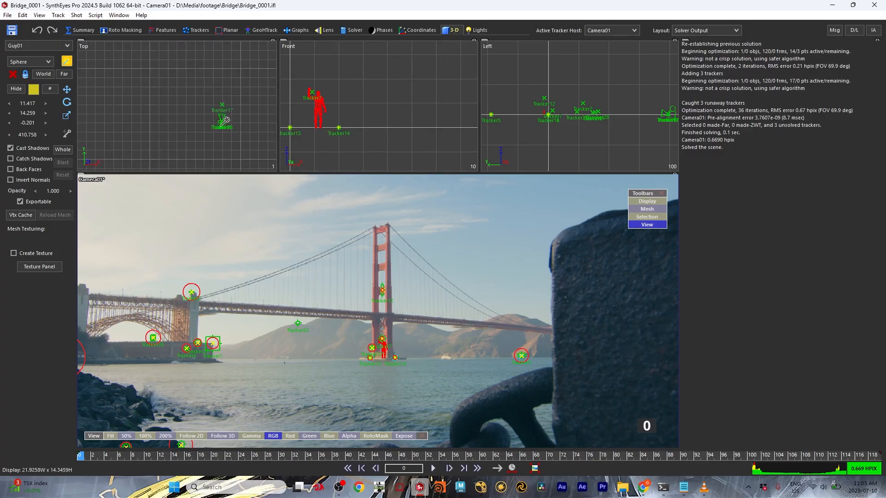
scroll(179, 102, down, 10)
mouse_move(174, 104)
mouse_down()
mouse_move(148, 96)
mouse_move(173, 106)
mouse_up()
Step: Move the sphere to about X -58.3, Y 41.3, Z 44.0, above the bridge deck left of the near tower
drag(597, 108, 532, 96)
scroll(368, 76, down, 5)
middle_drag(368, 76, 396, 126)
drag(332, 109, 363, 105)
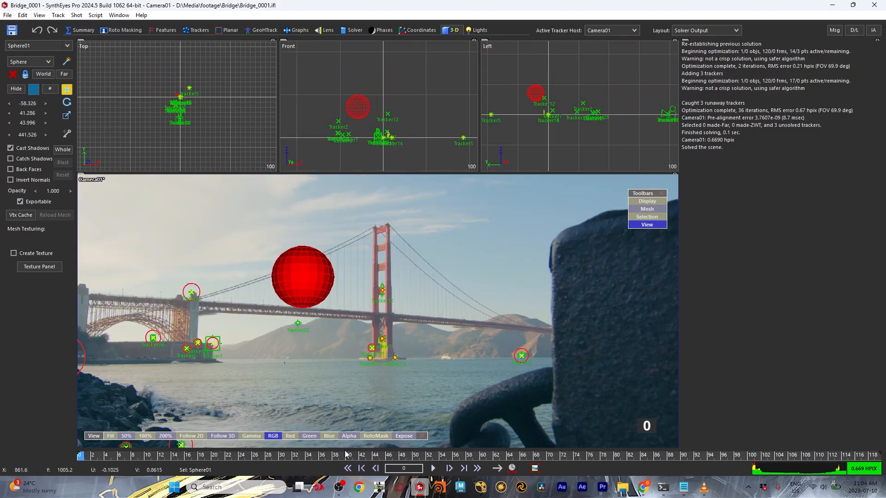
Step: Play the shot and hide the trackers, 3-D points and radar circles in the camera view
click(433, 468)
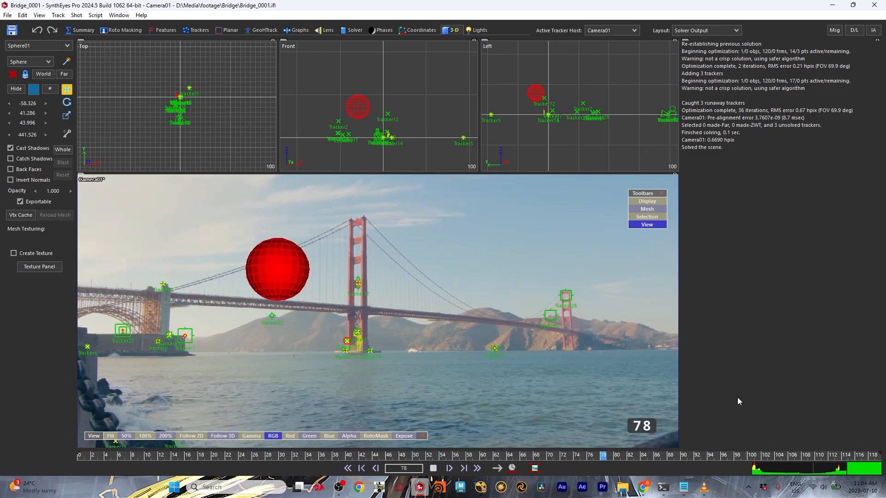
click(647, 202)
click(651, 278)
click(651, 287)
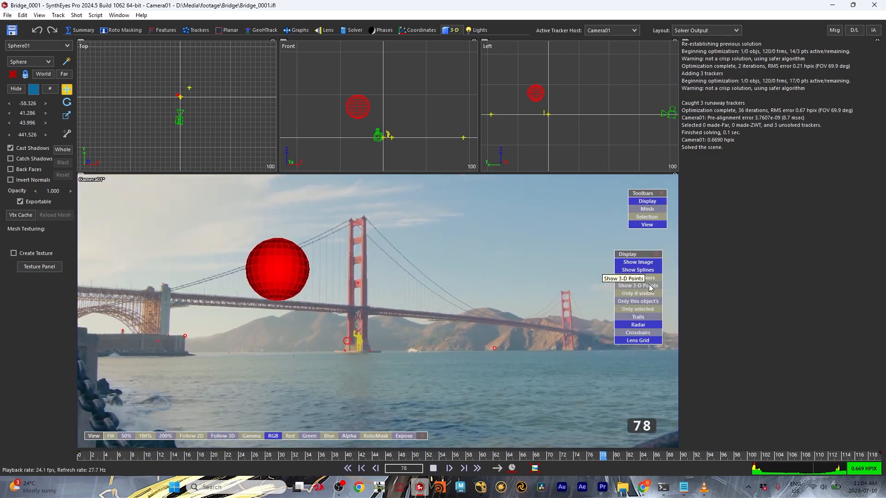
click(637, 324)
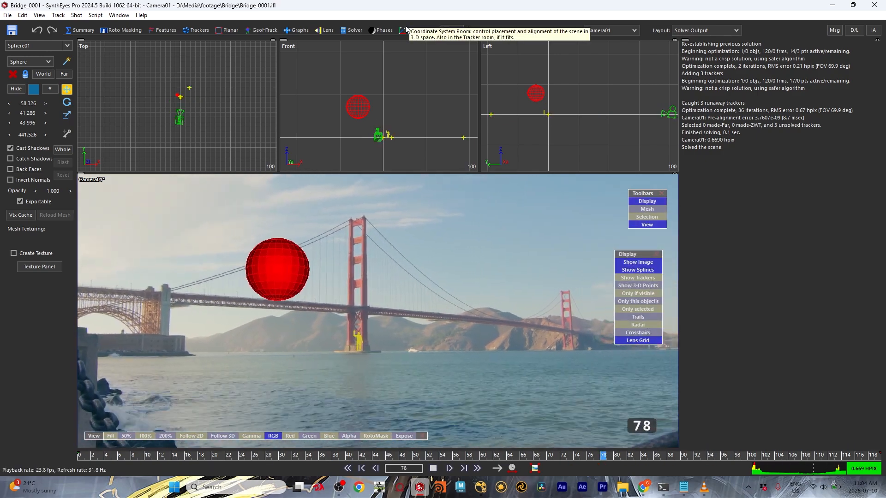